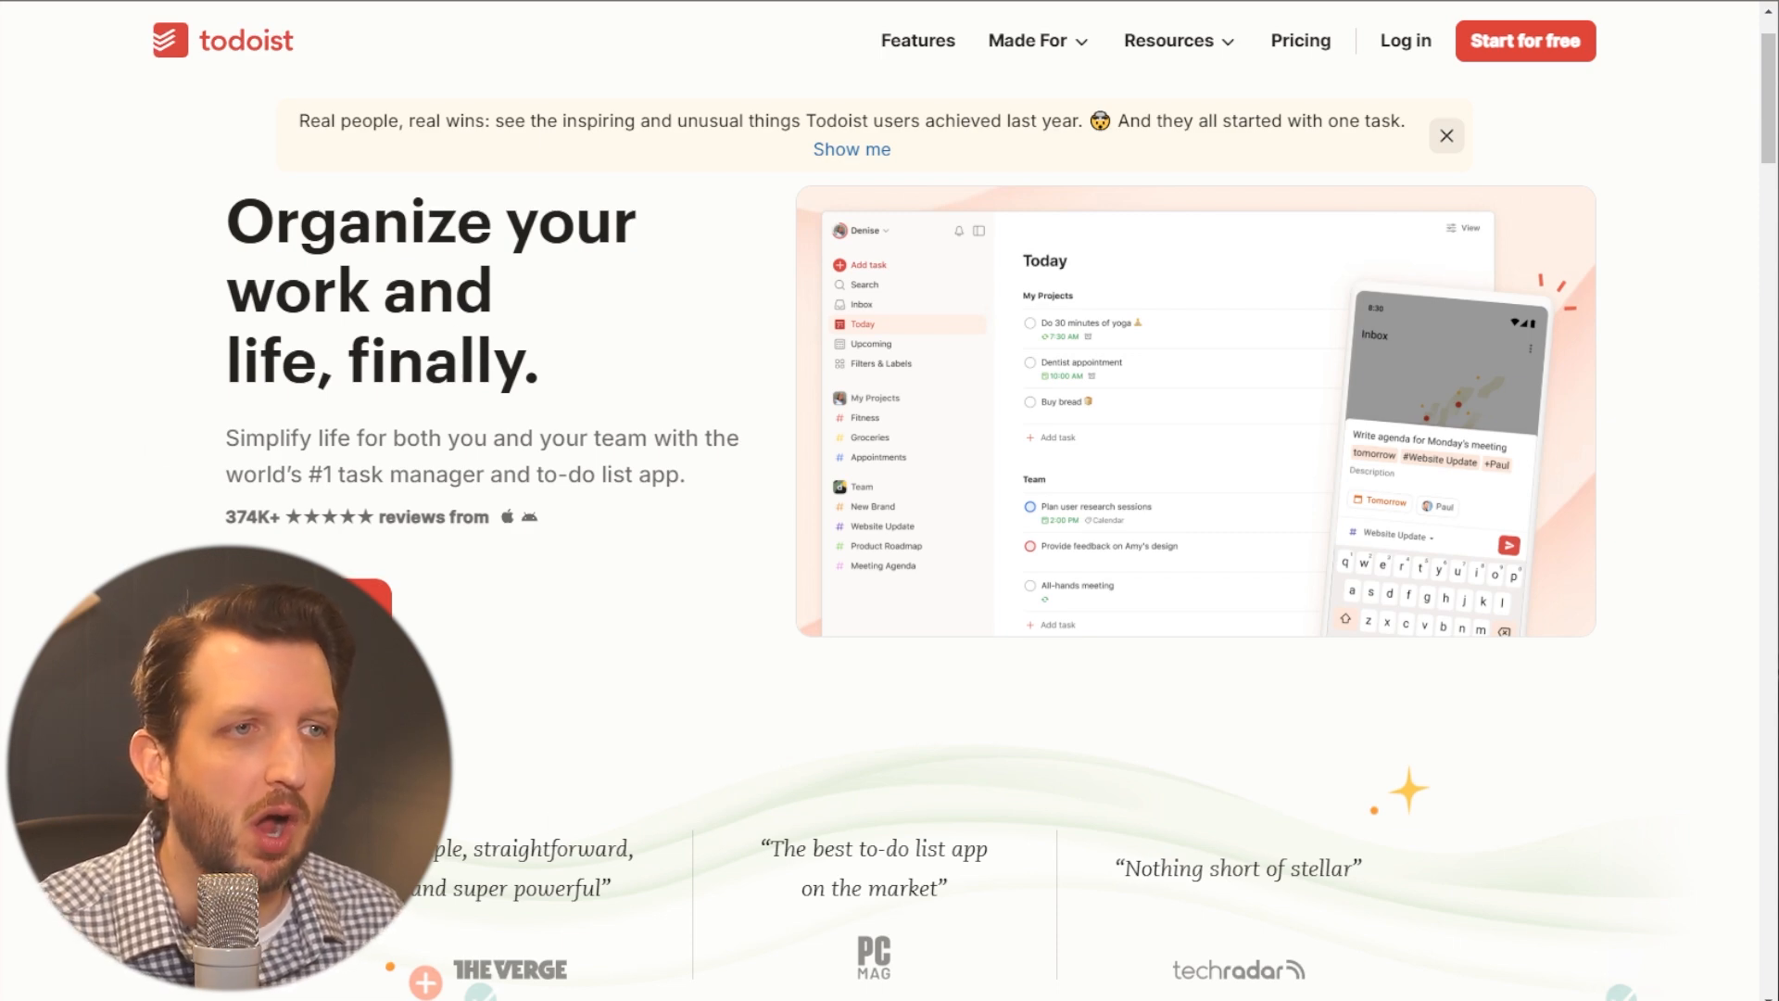
- Look over the Todoist home page and start signing up for an account with an email address
scroll(516, 674, down, 8)
scroll(516, 675, up, 9)
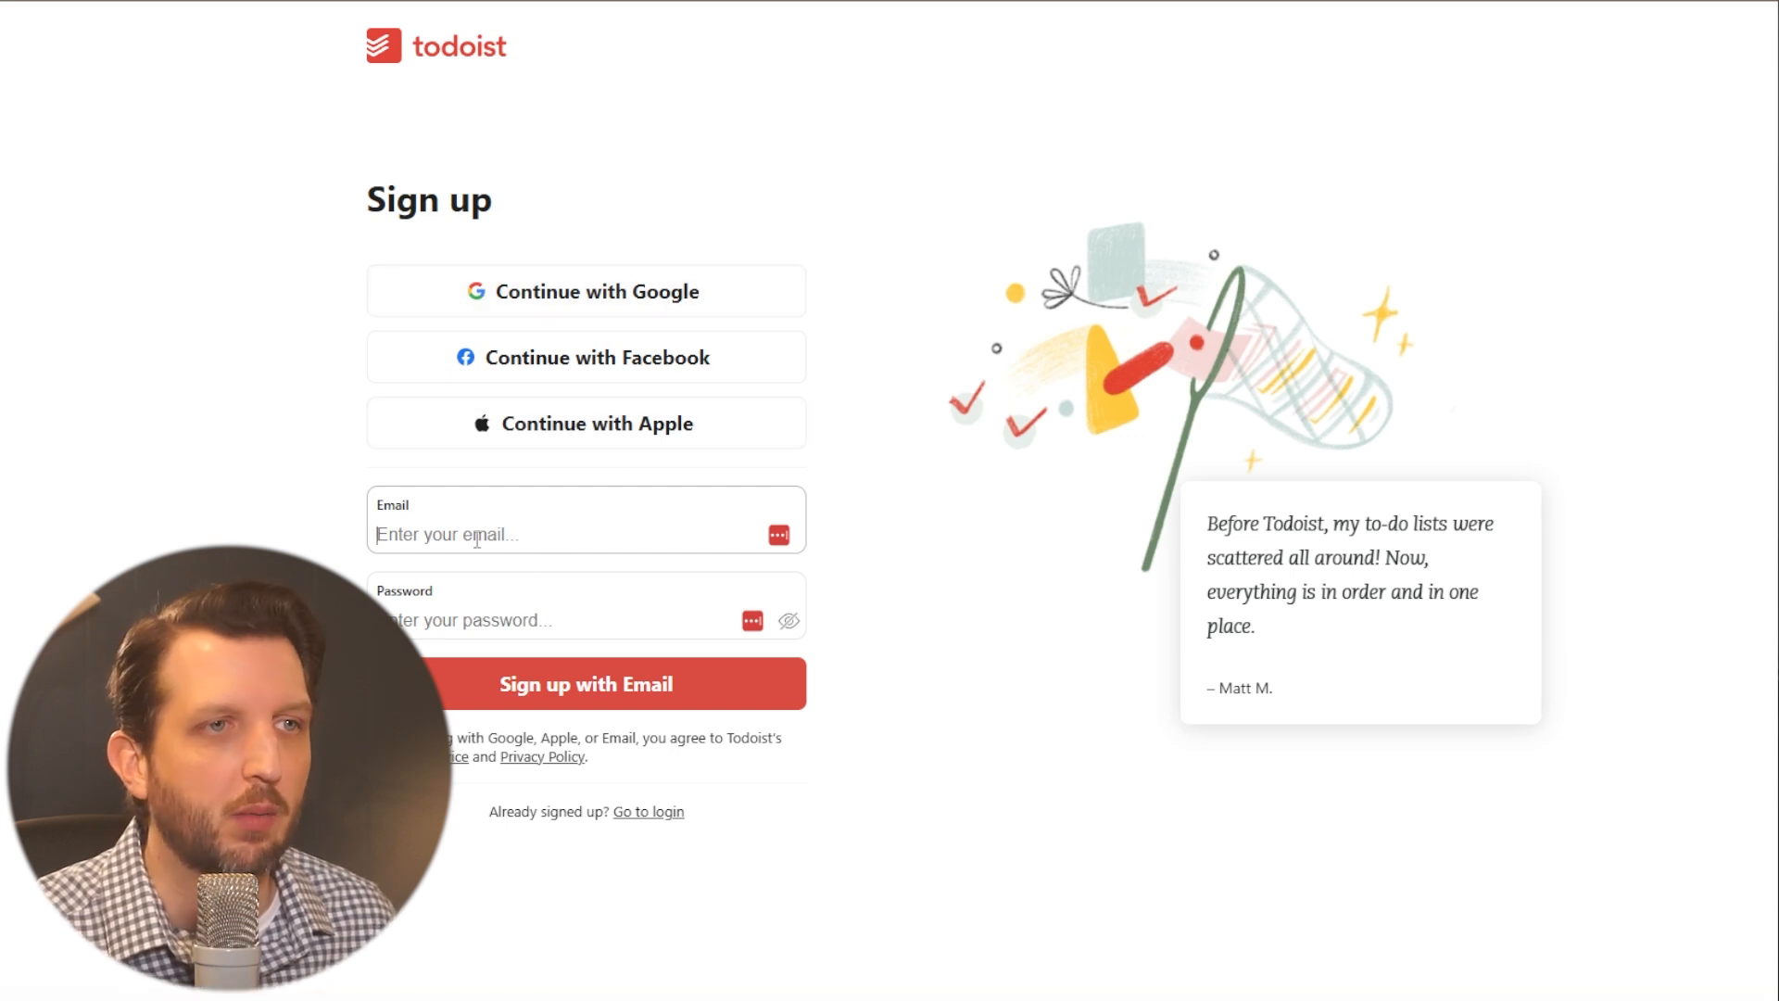
click(574, 535)
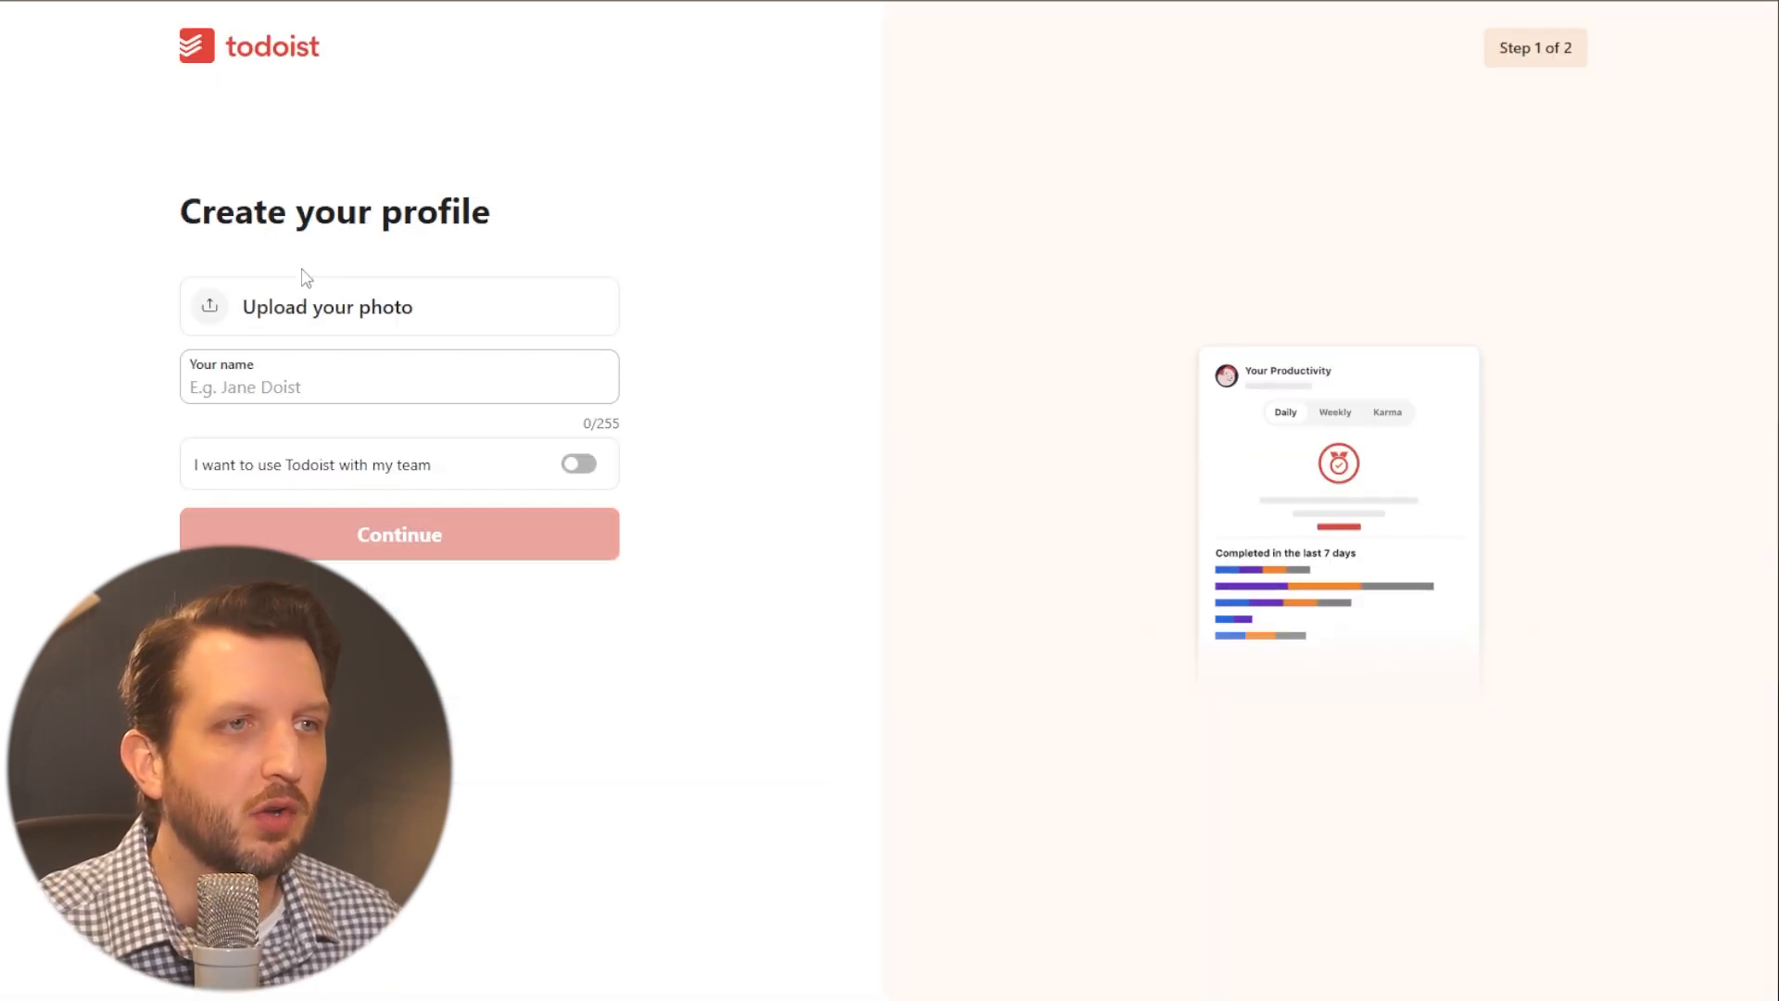
- Create the profile with an uploaded photo and the account holder's first name, choose Work as the intended use, and launch Todoist
click(308, 311)
click(277, 379)
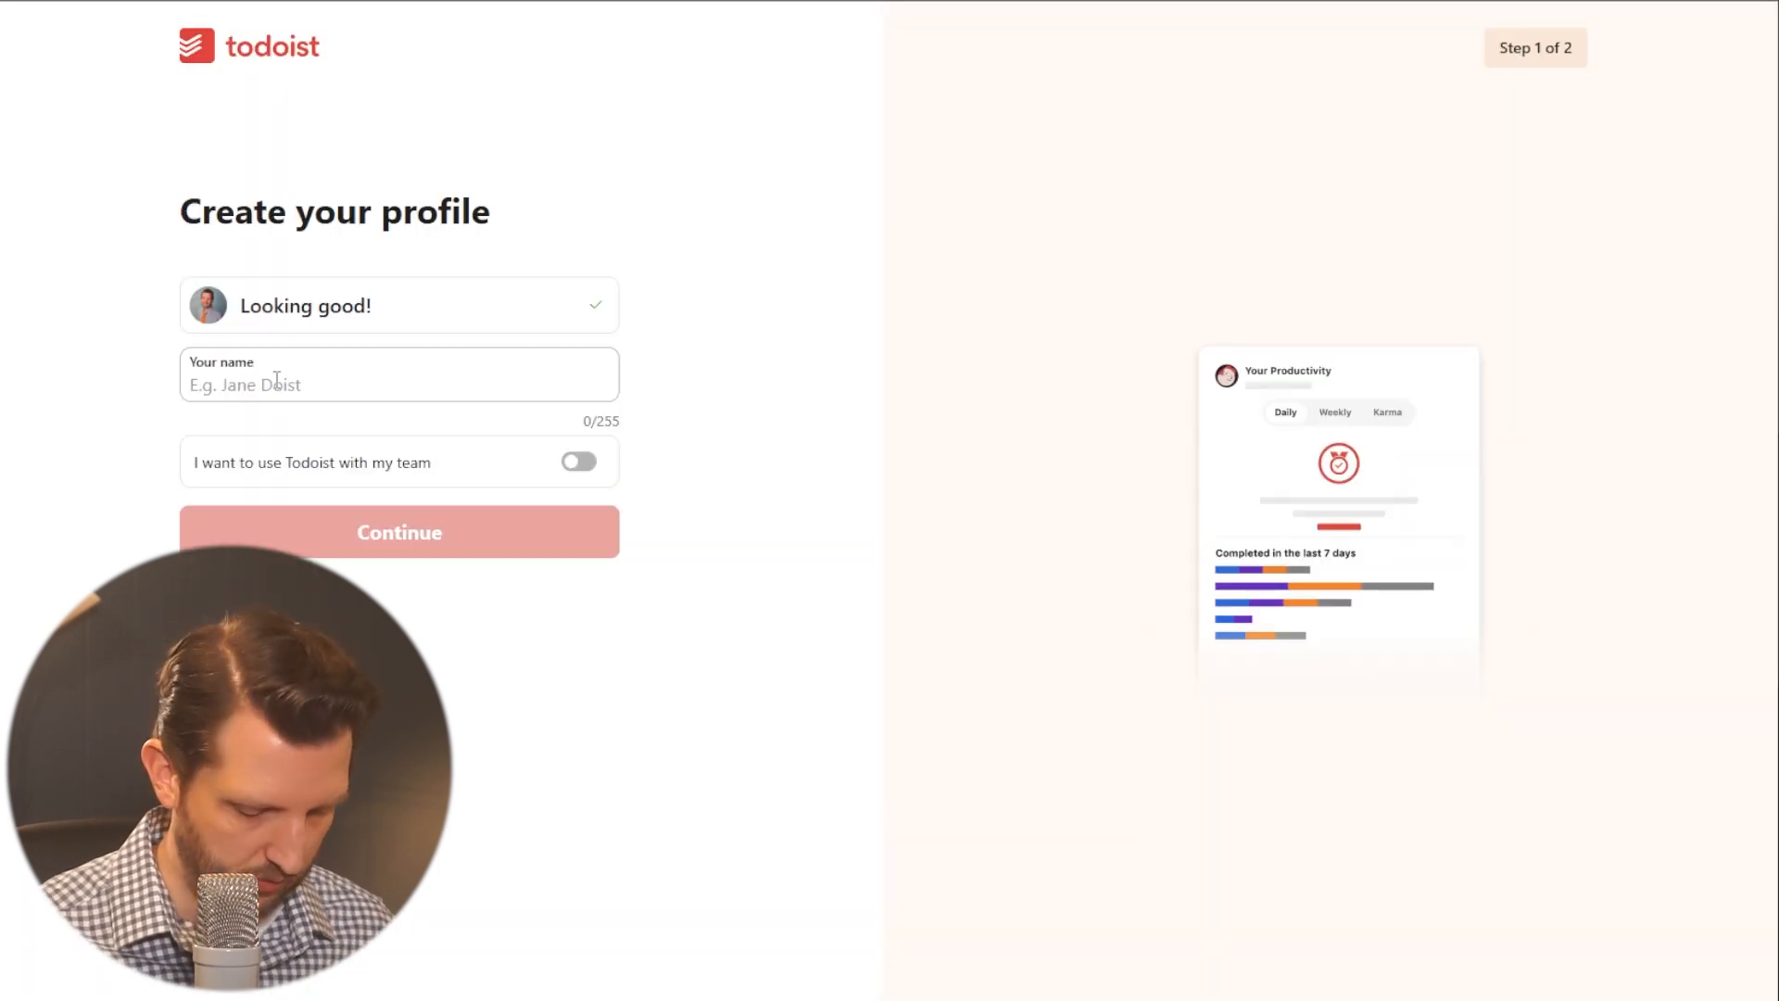
text(An)
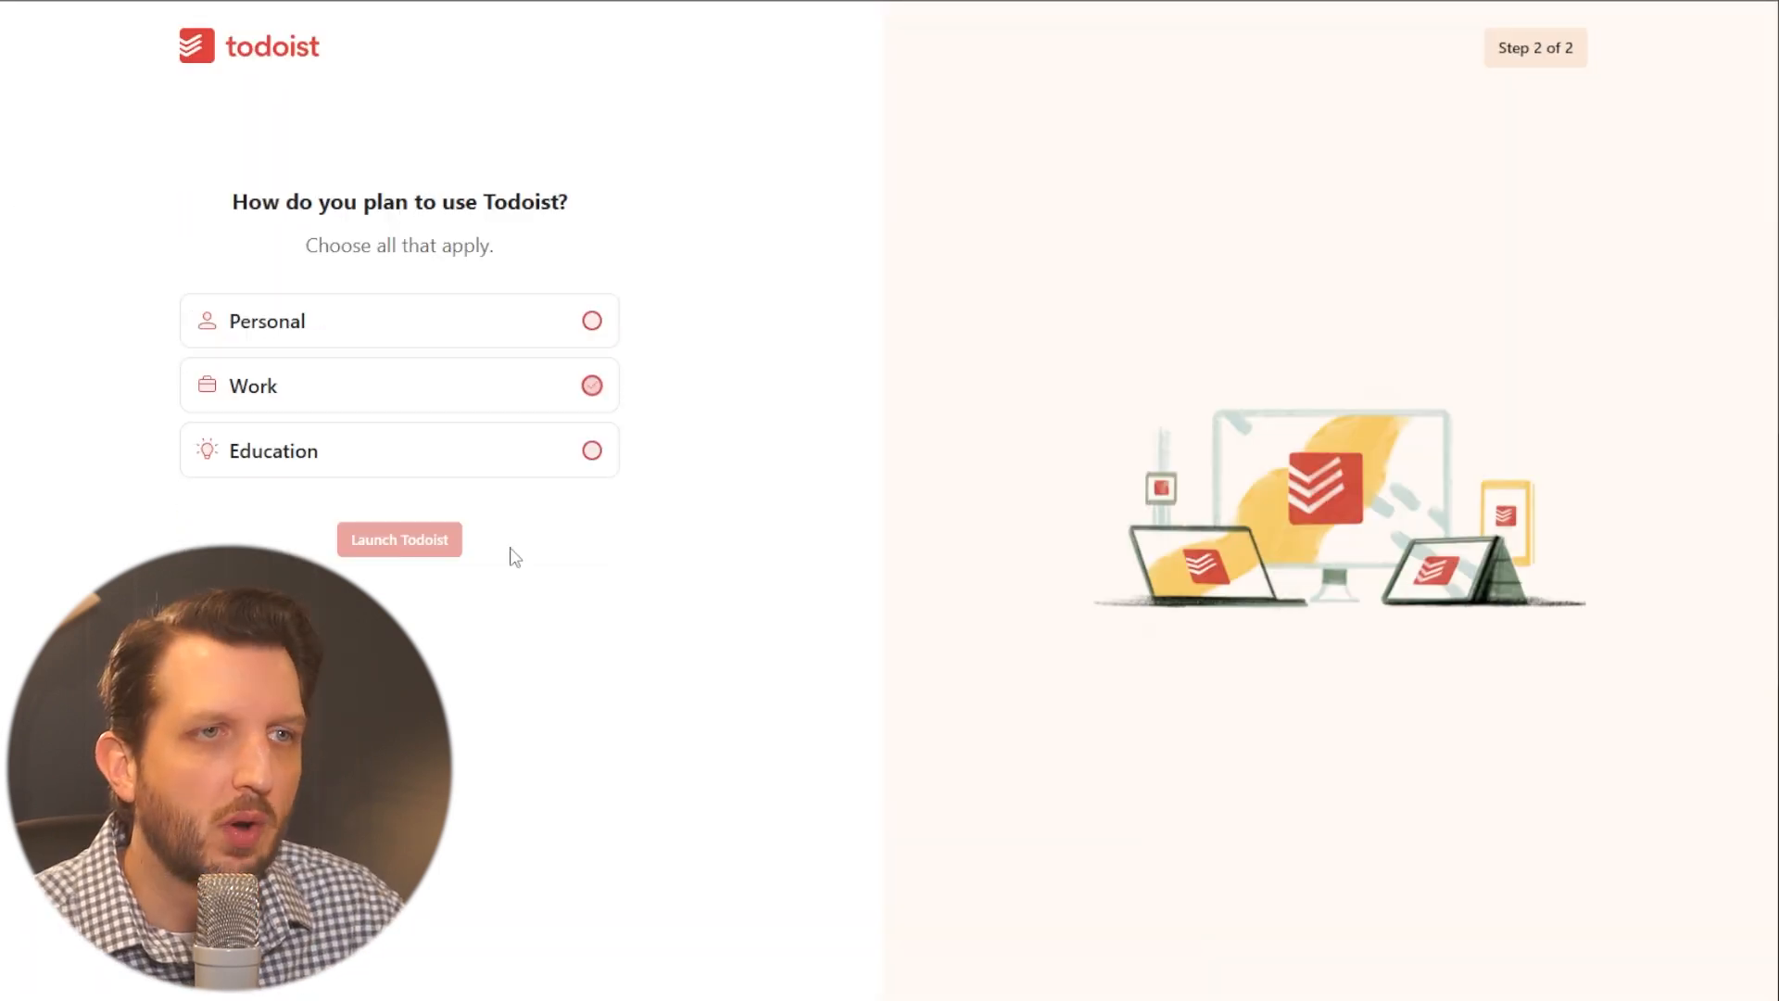
click(444, 529)
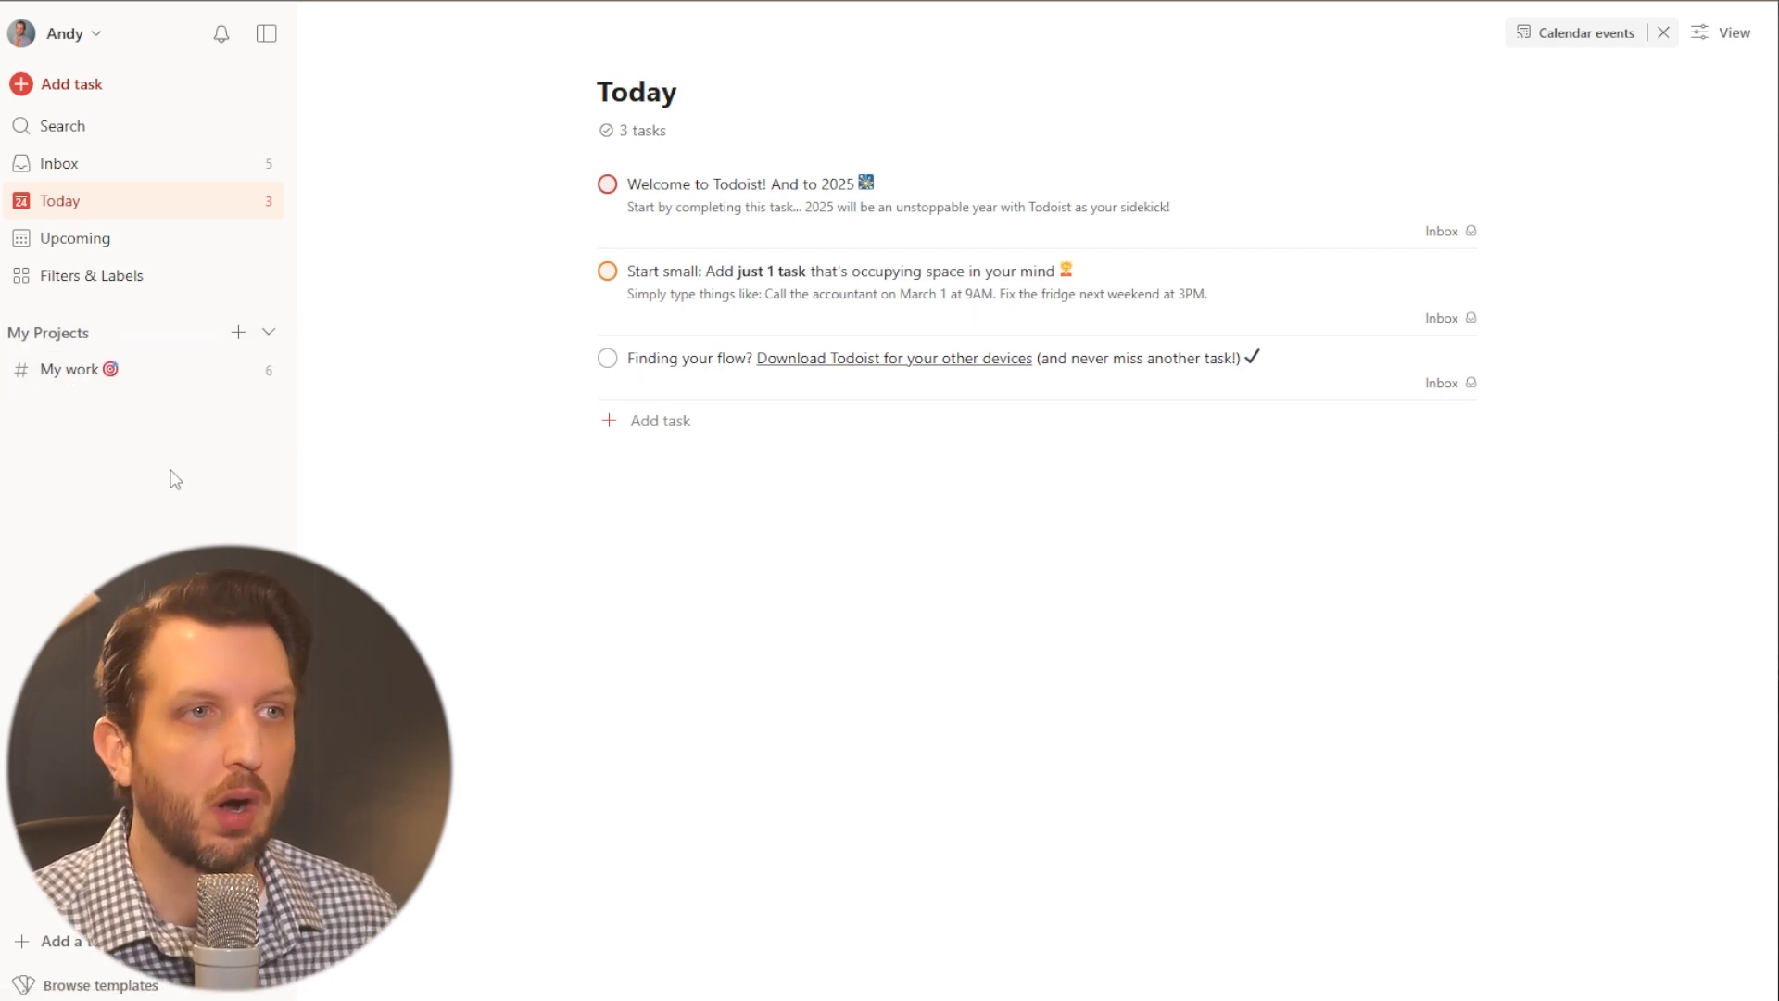
- Create a project named Admin in My Projects with the color Teal, list view and favorites enabled
click(240, 339)
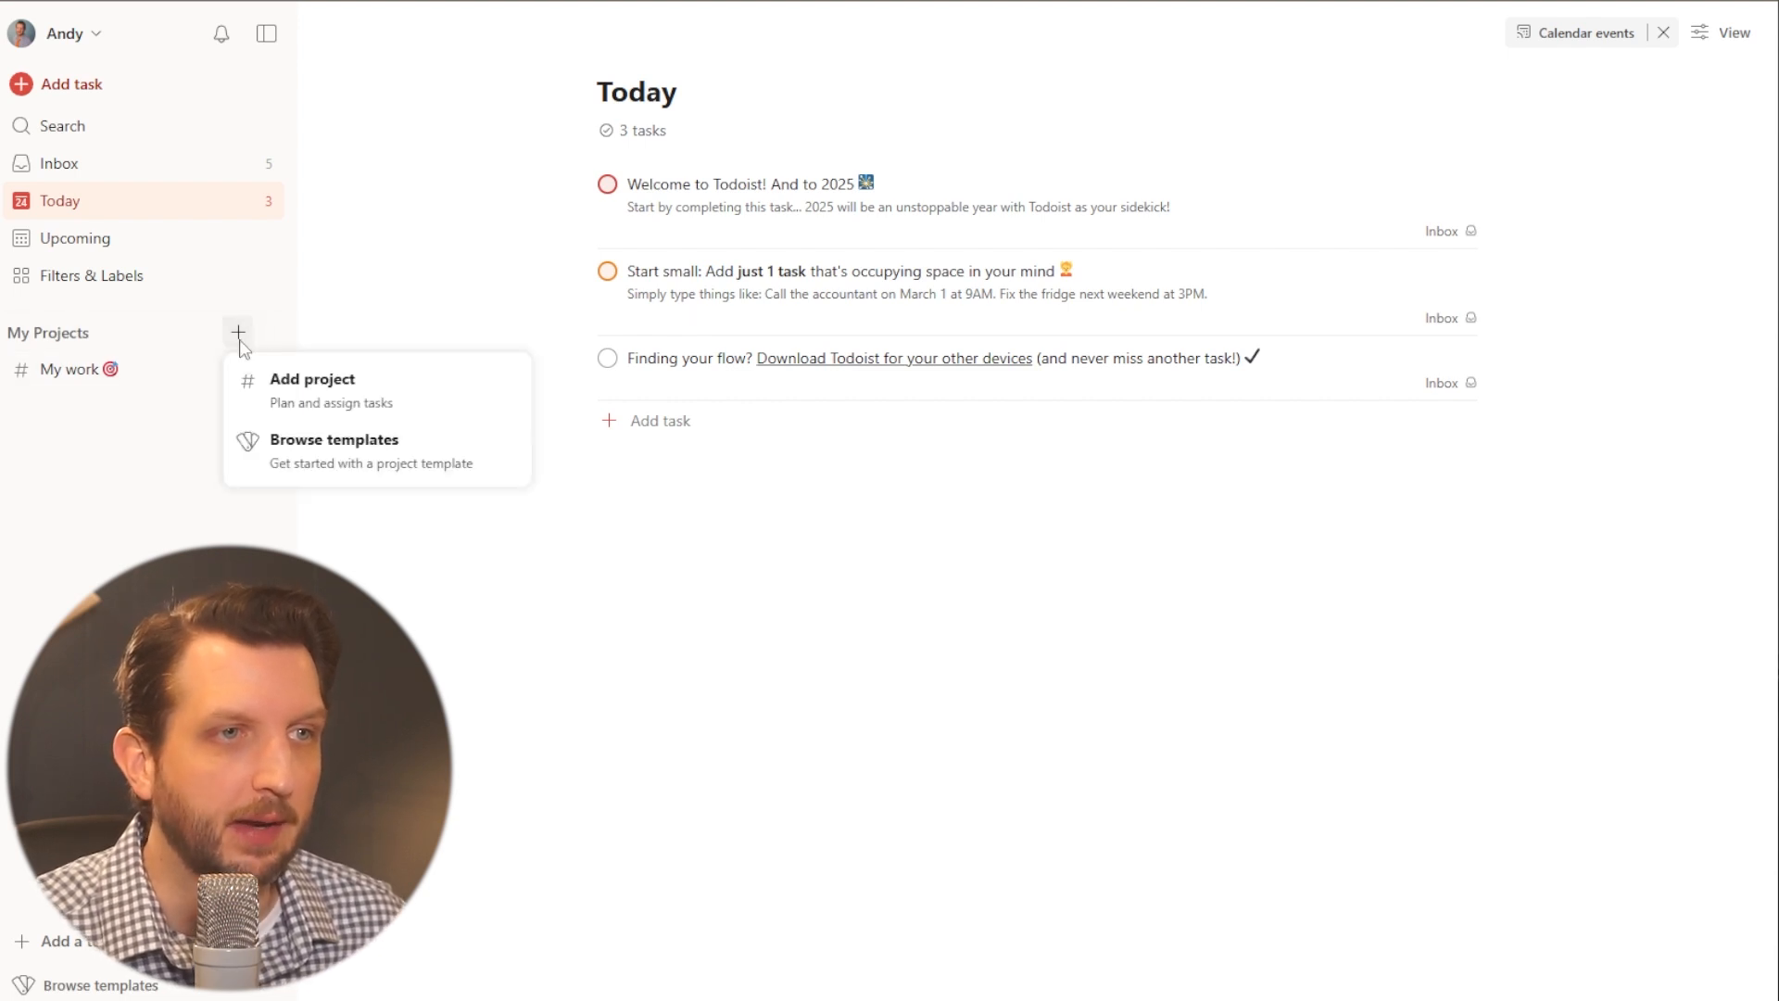
click(278, 387)
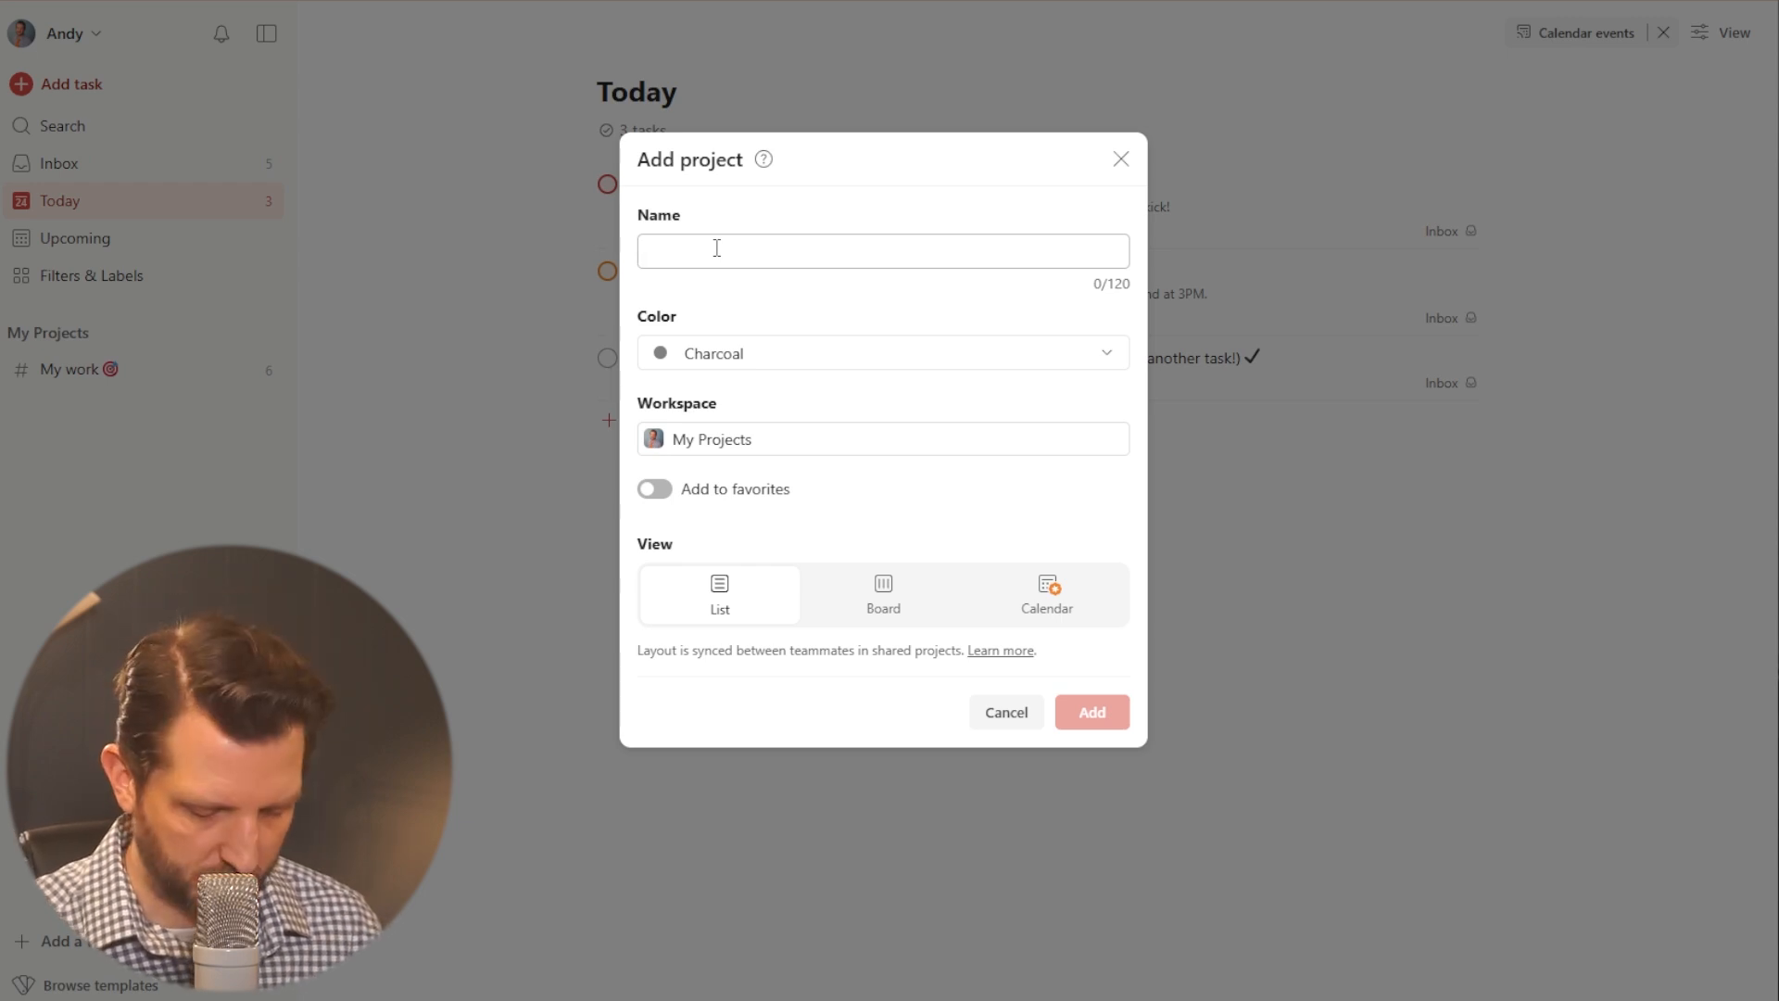
text(Admin)
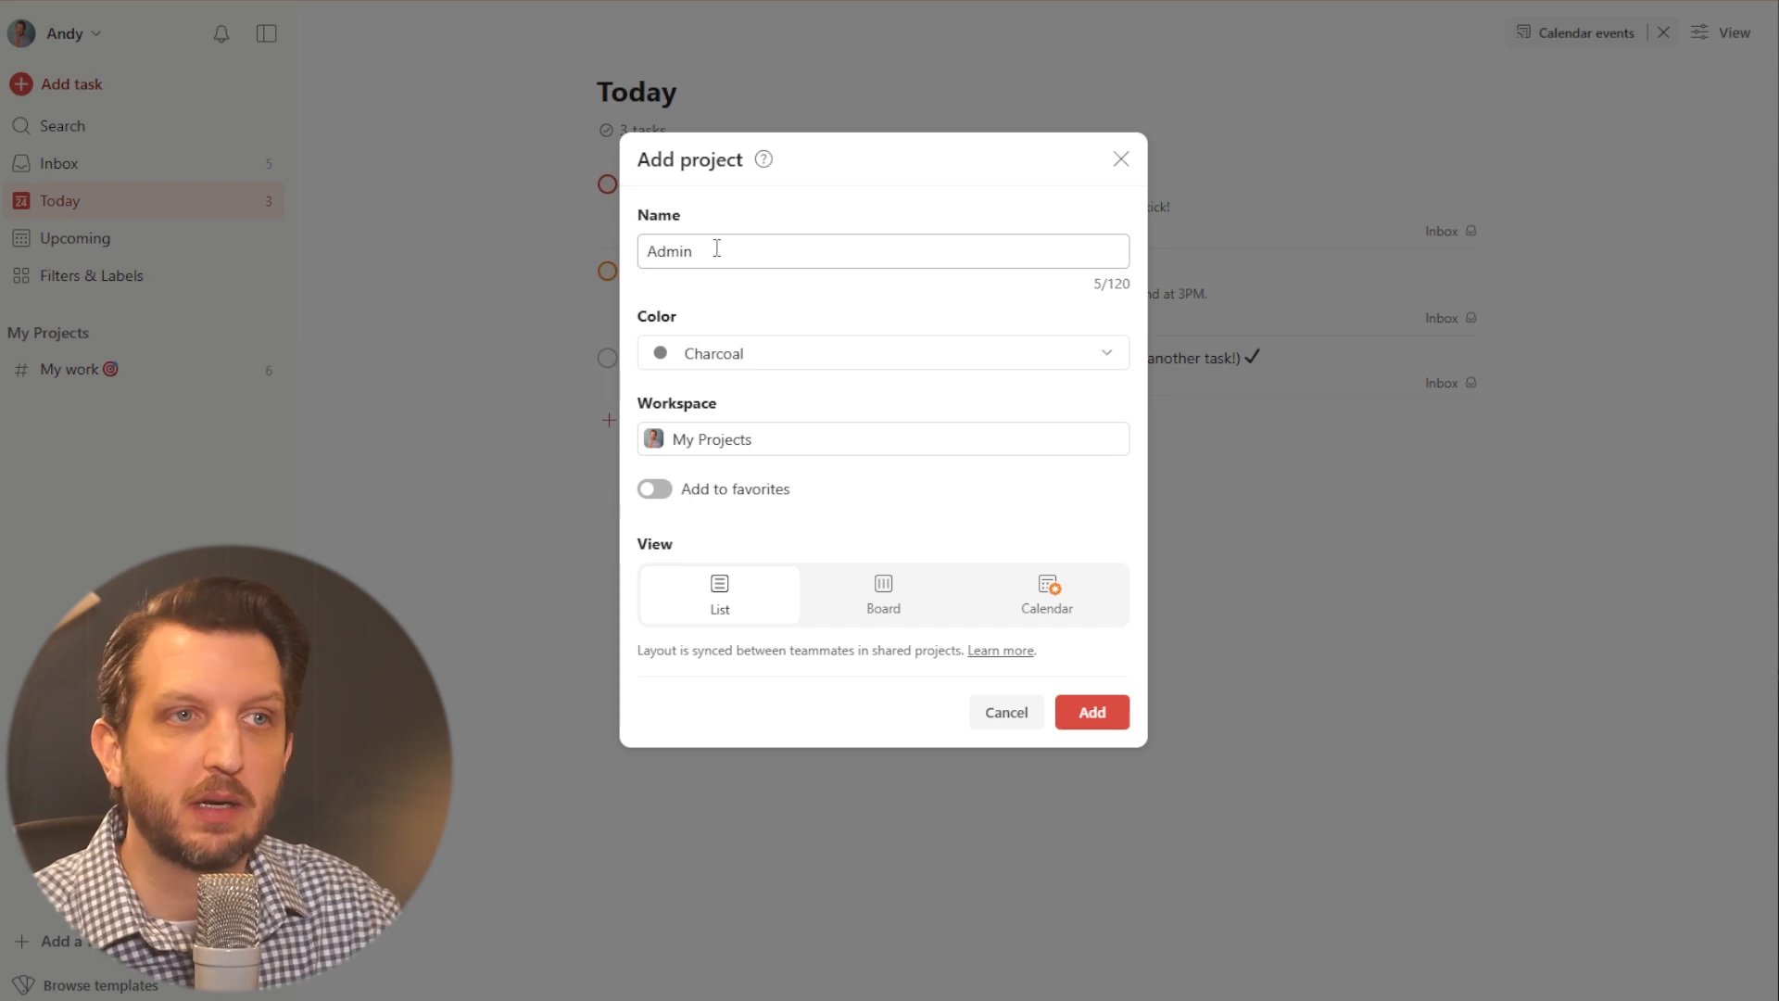
click(729, 366)
click(683, 397)
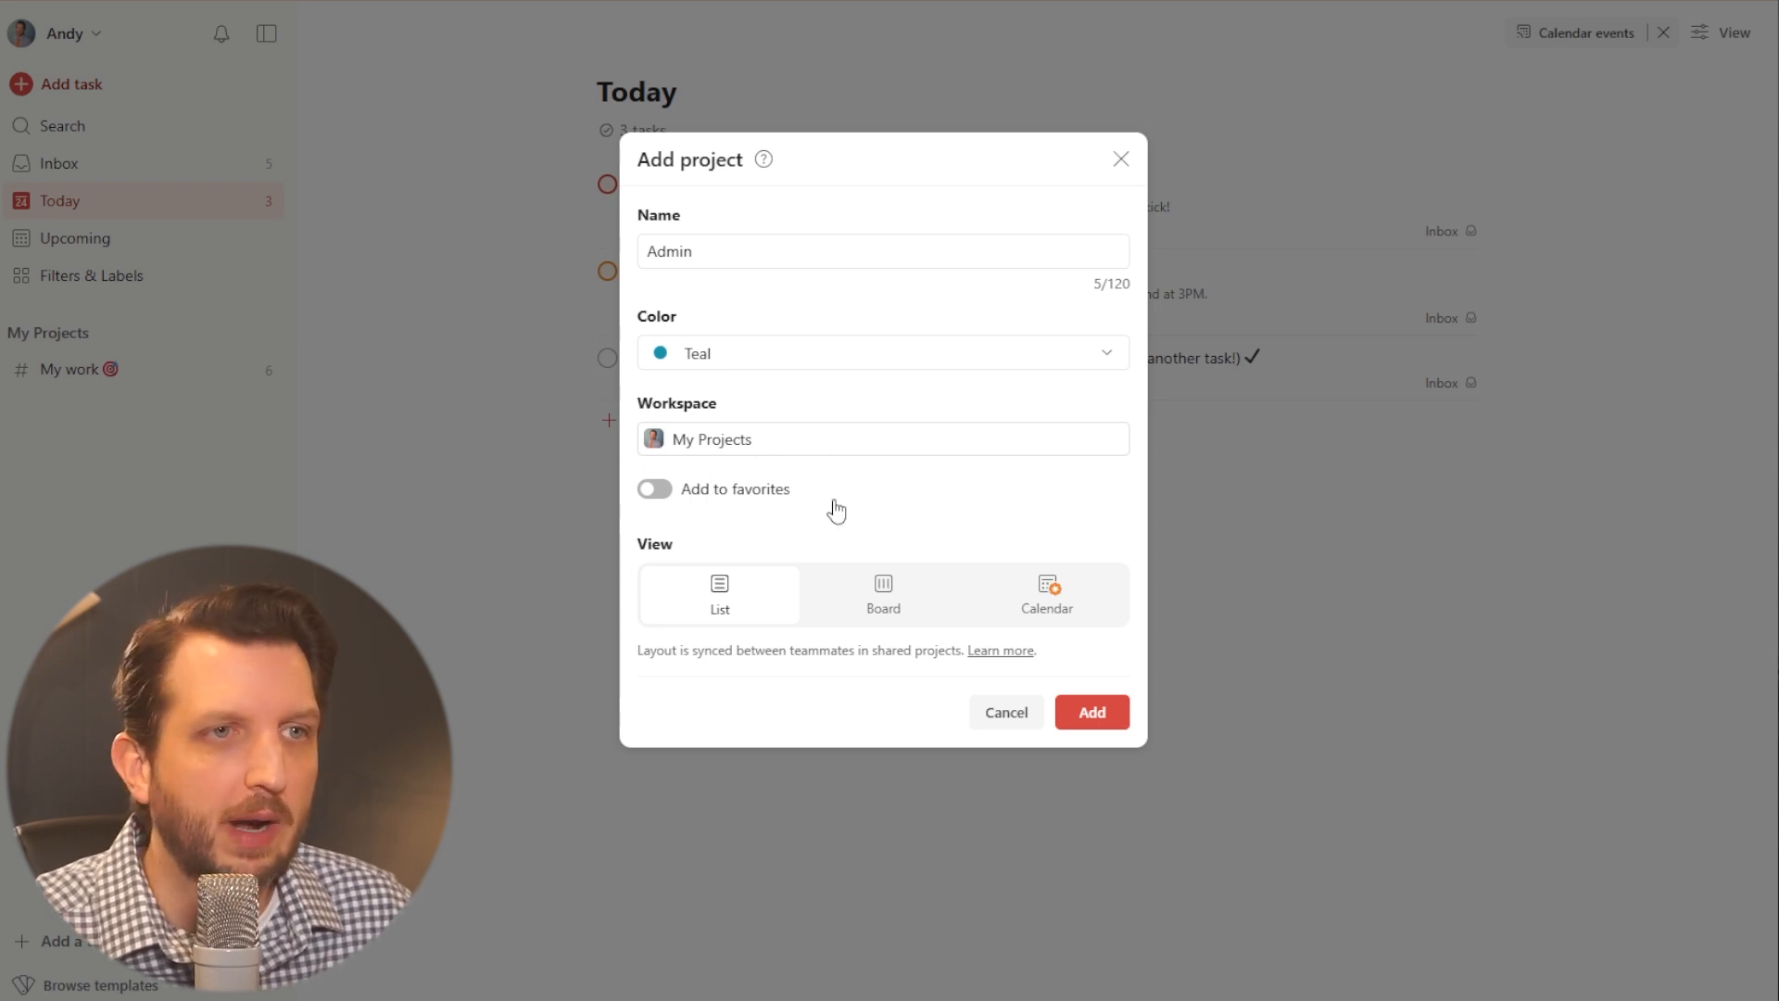
click(653, 490)
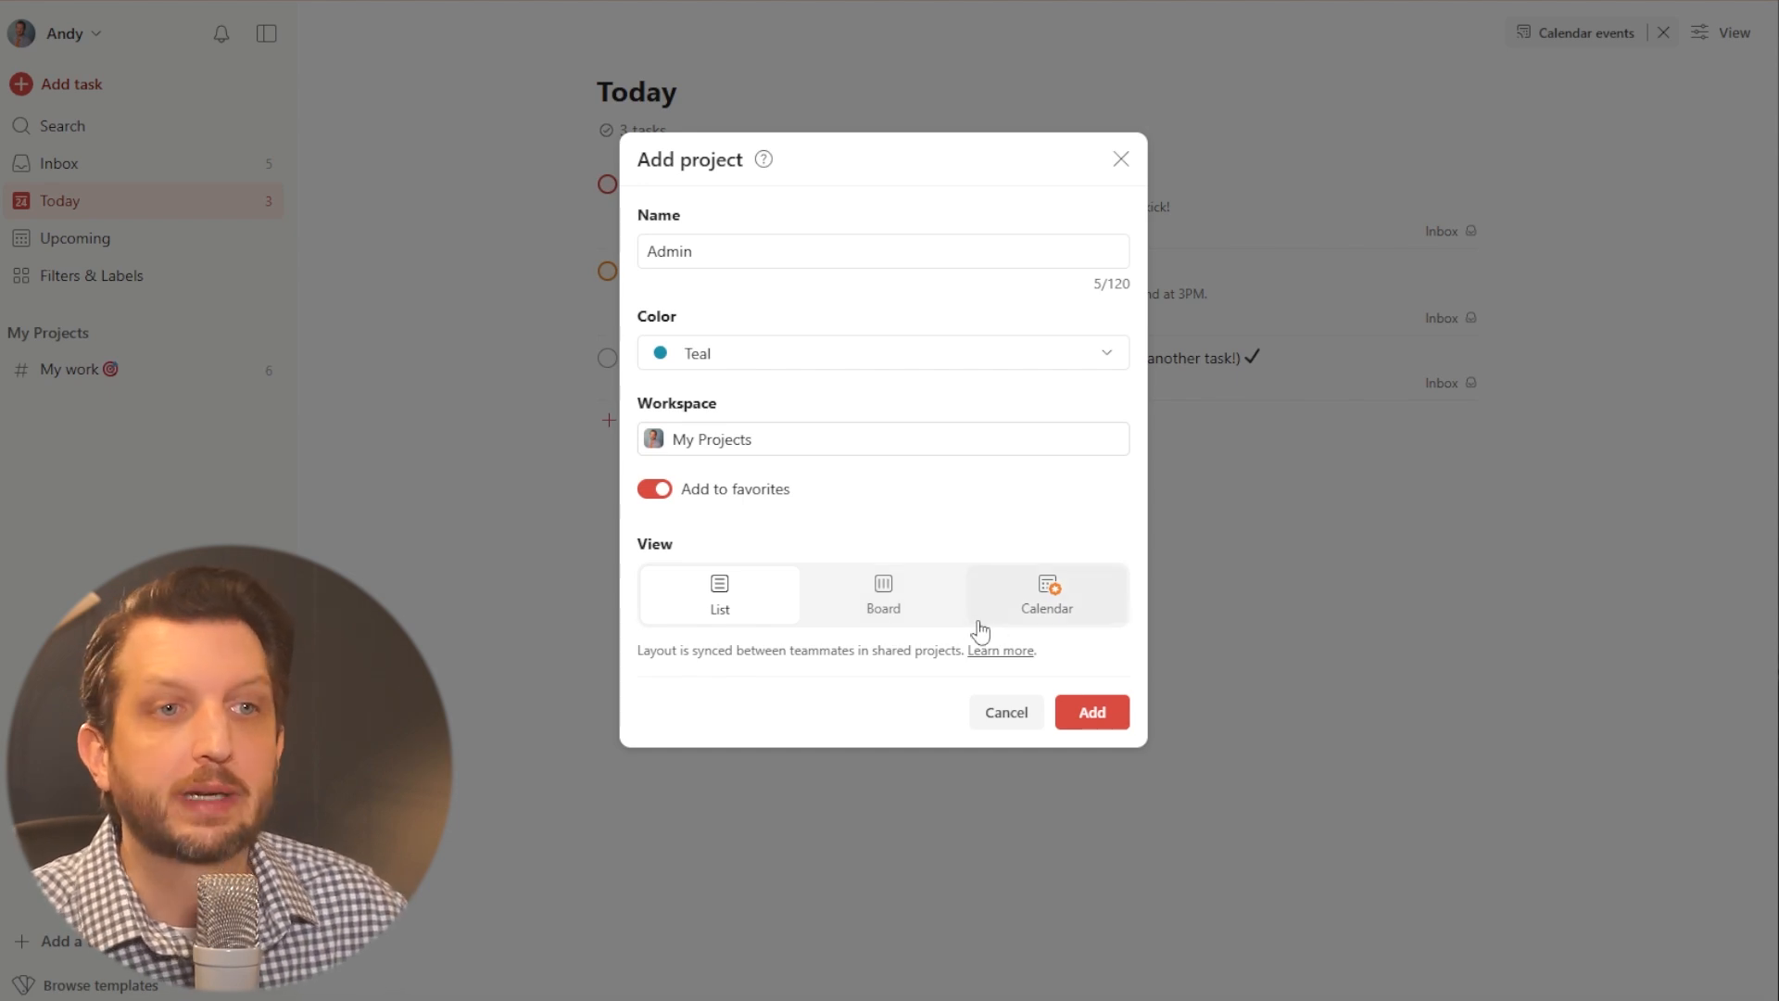
mouse_move(1009, 633)
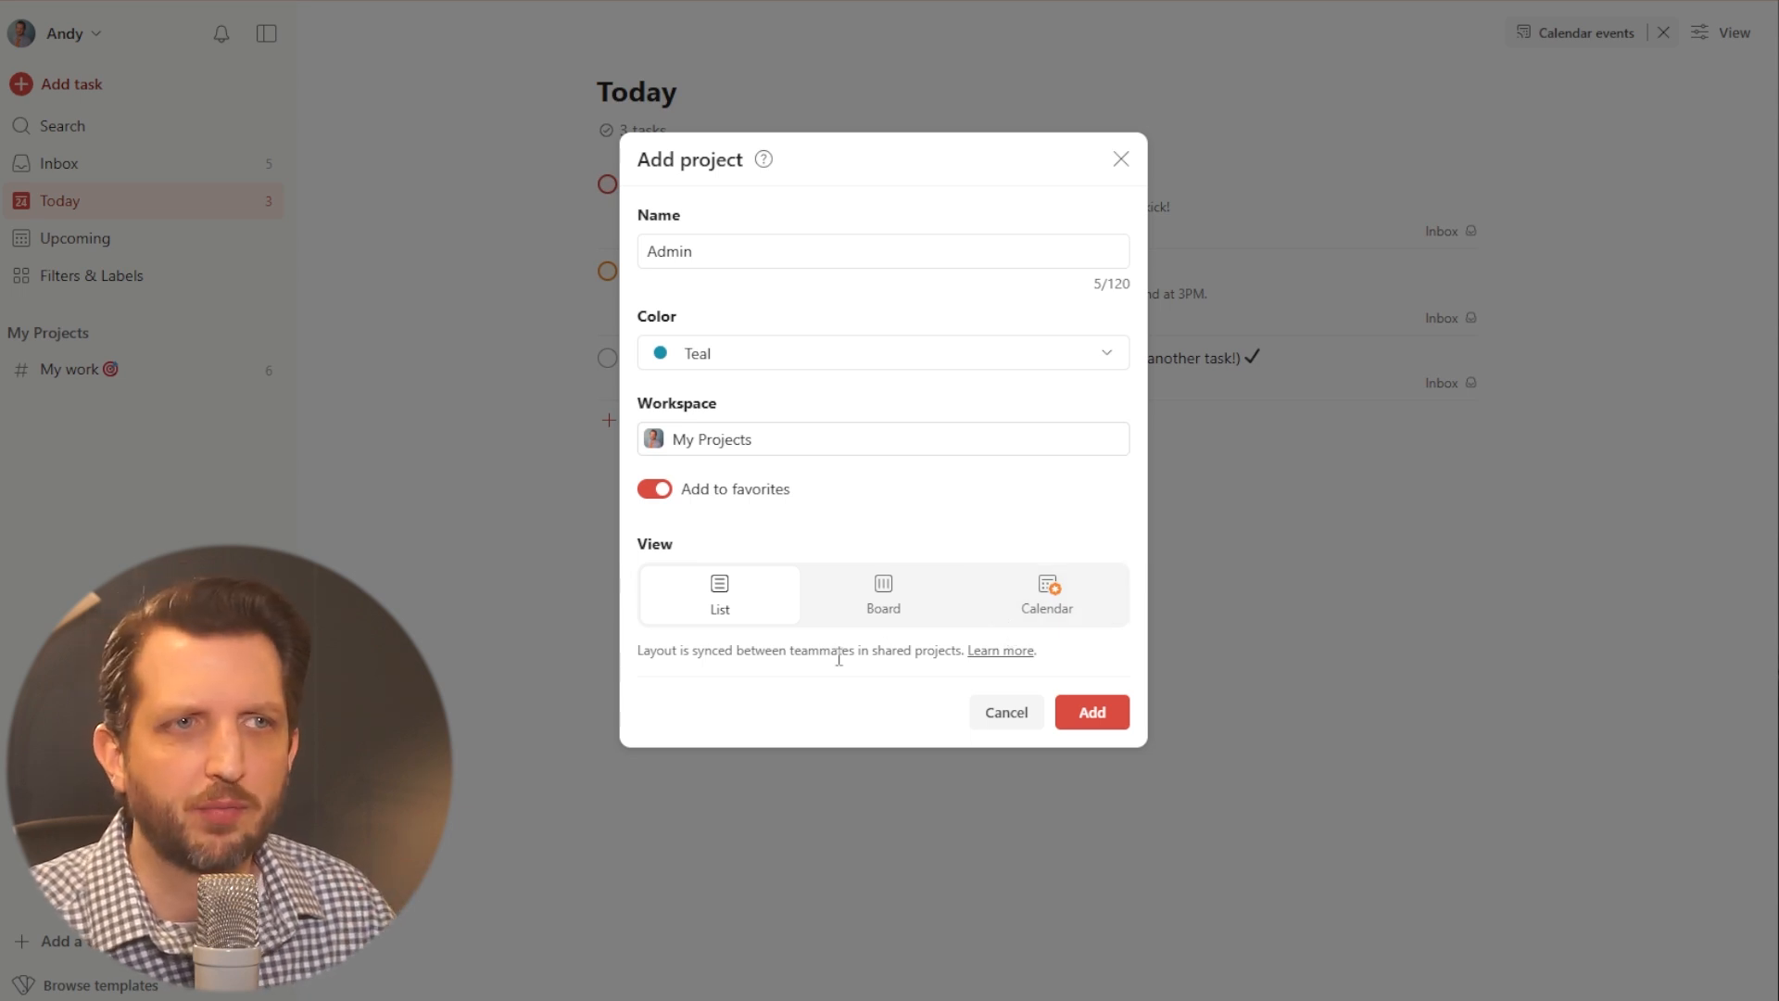
click(1123, 722)
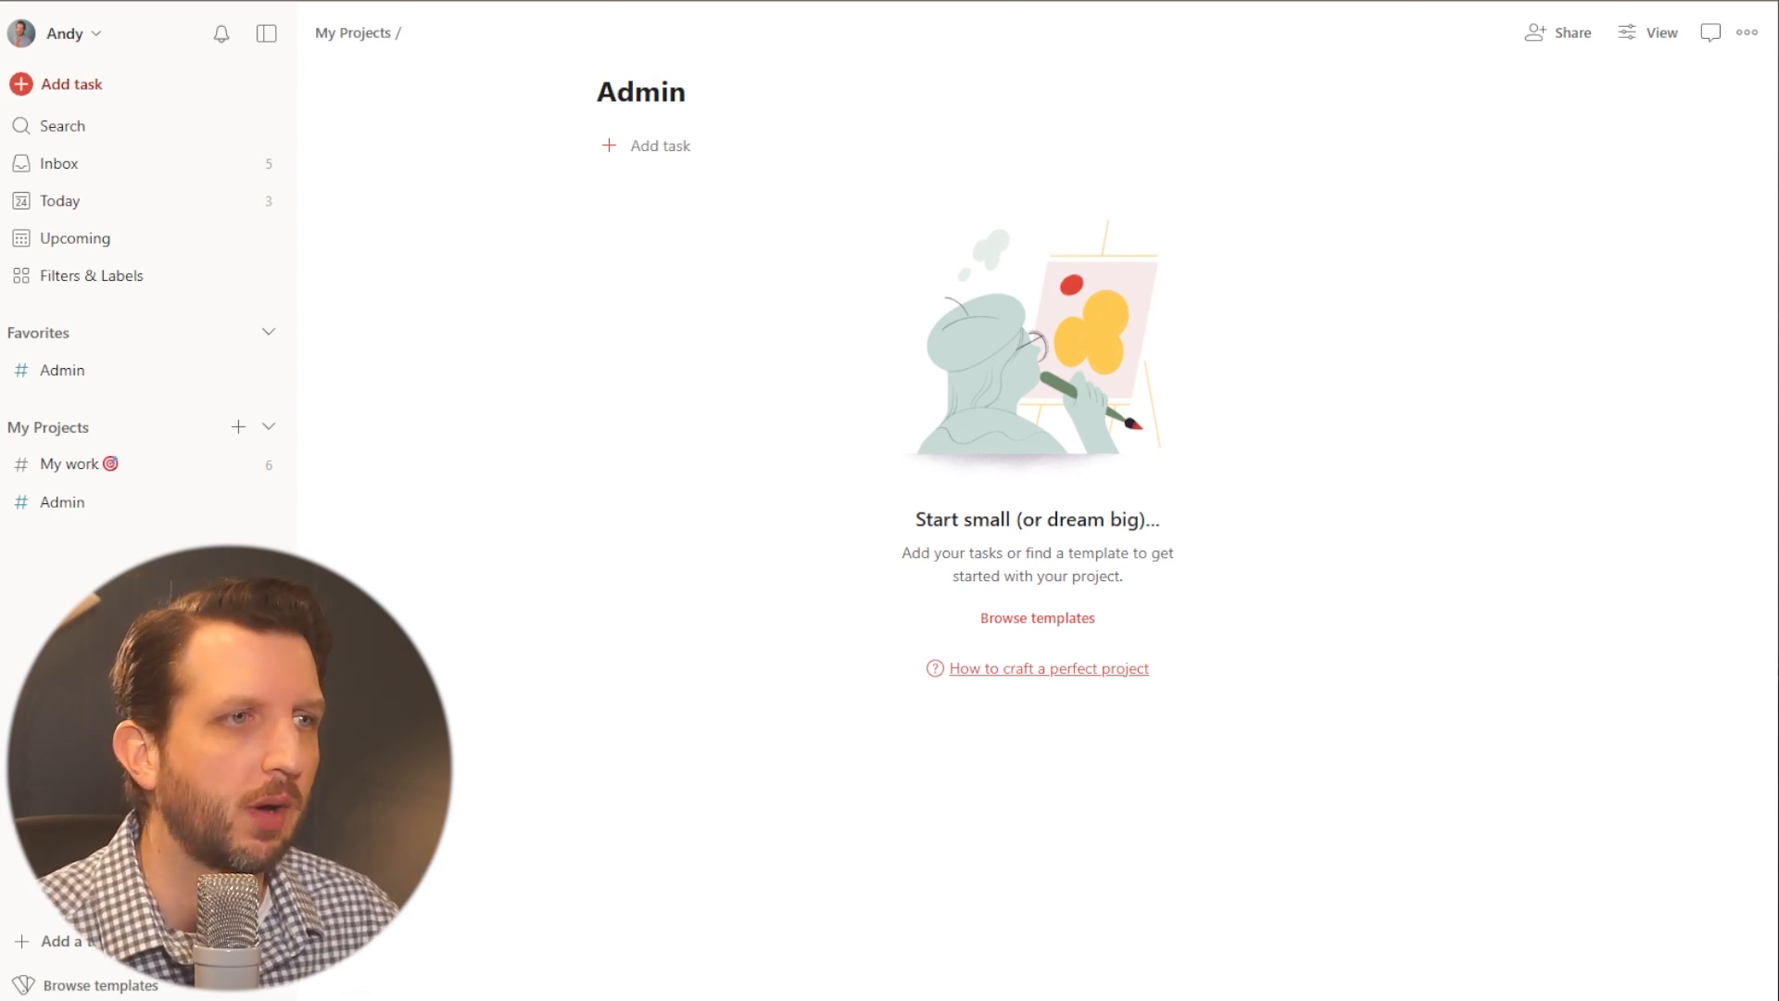
- Draft a task named "Balance the budget" in the Admin project, dated today with priority P1
click(612, 153)
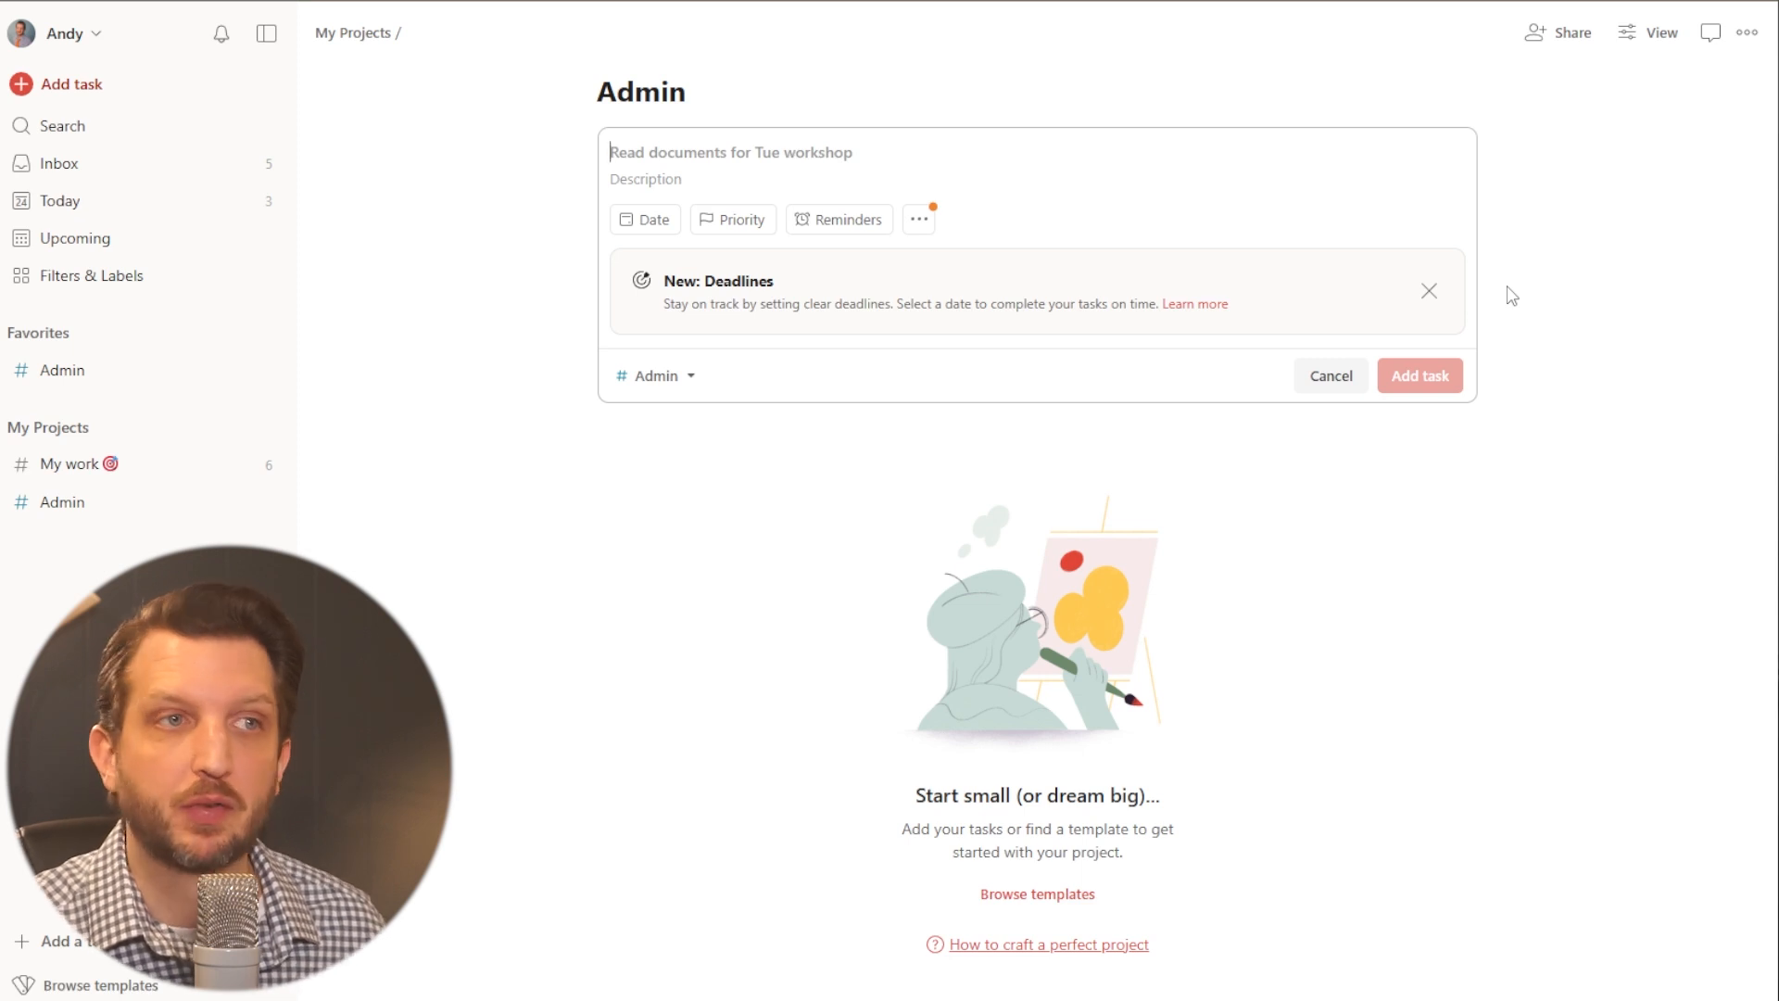
text(Balance the budget)
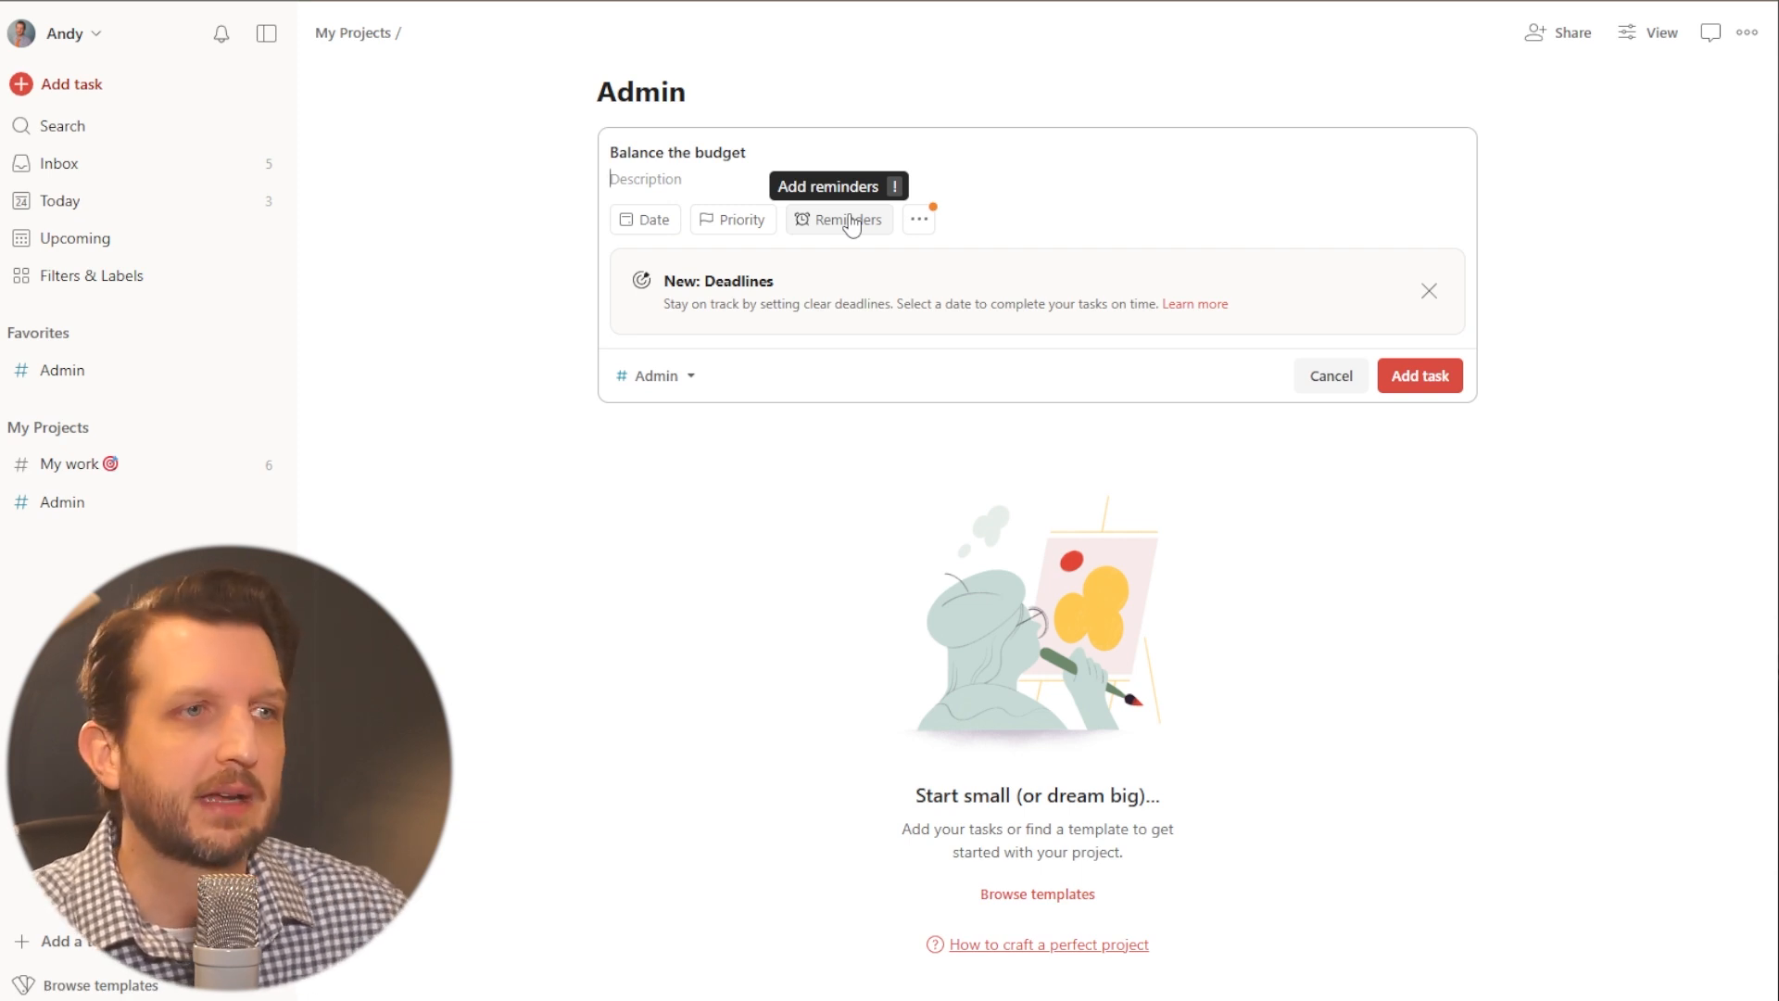
click(648, 224)
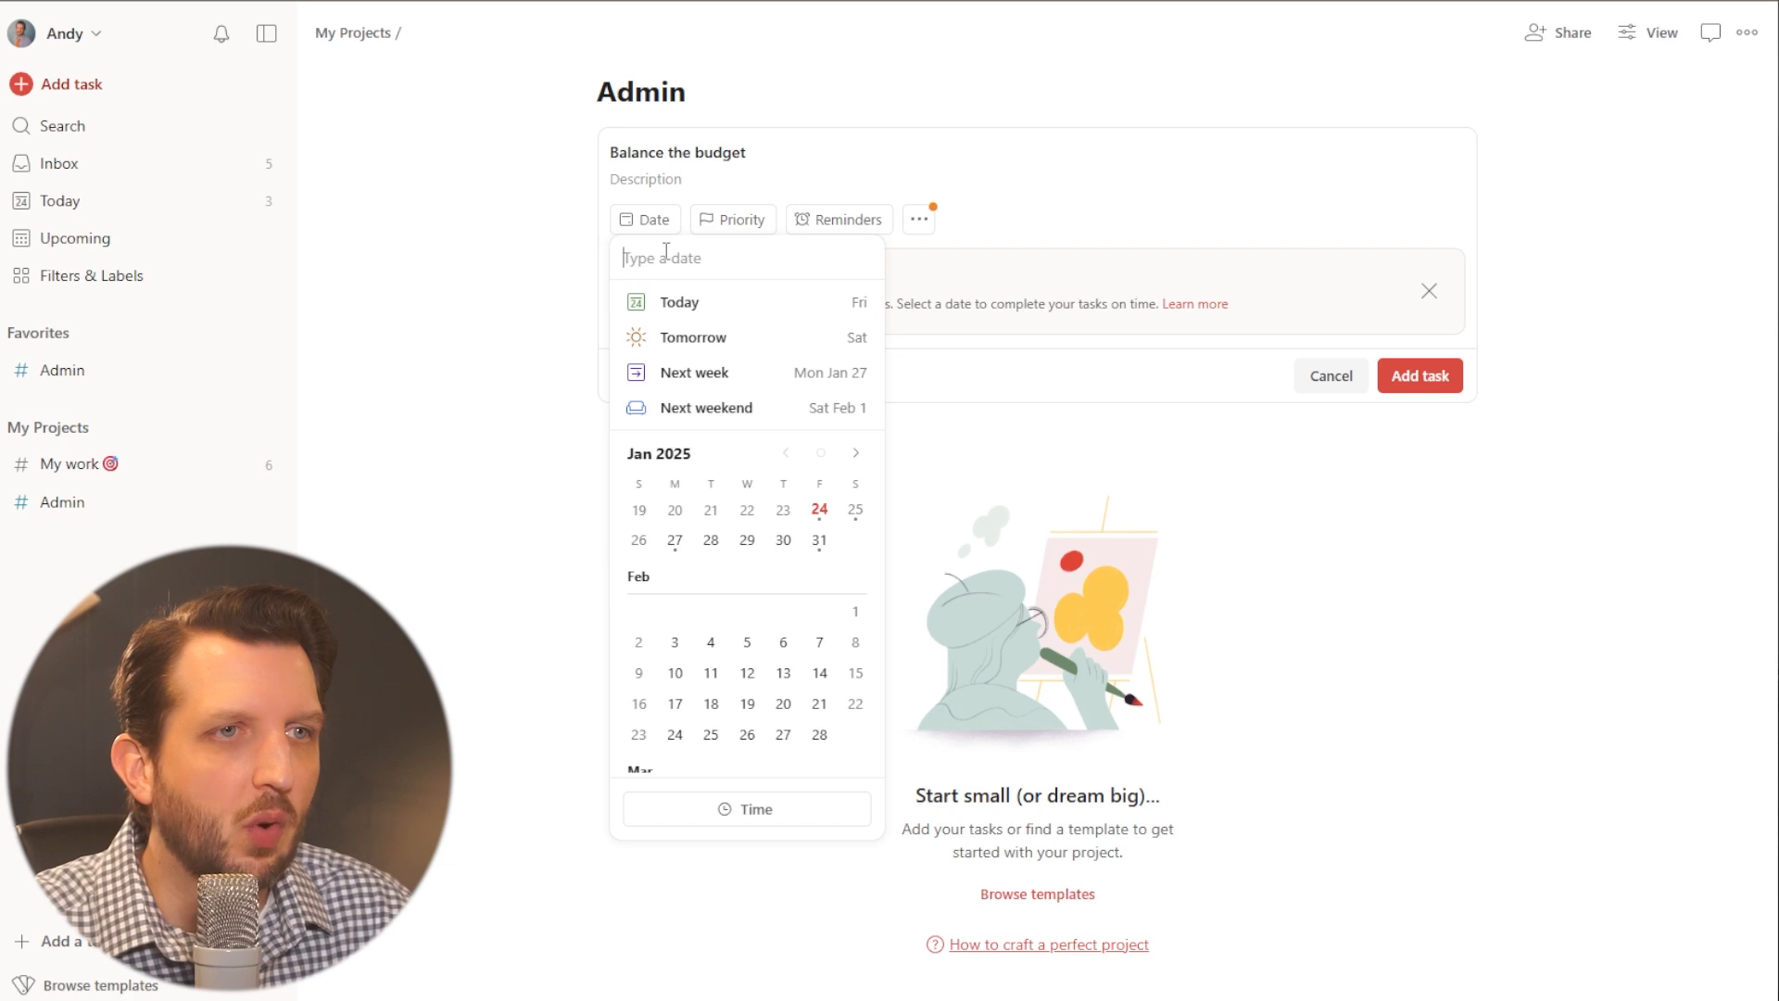
click(679, 302)
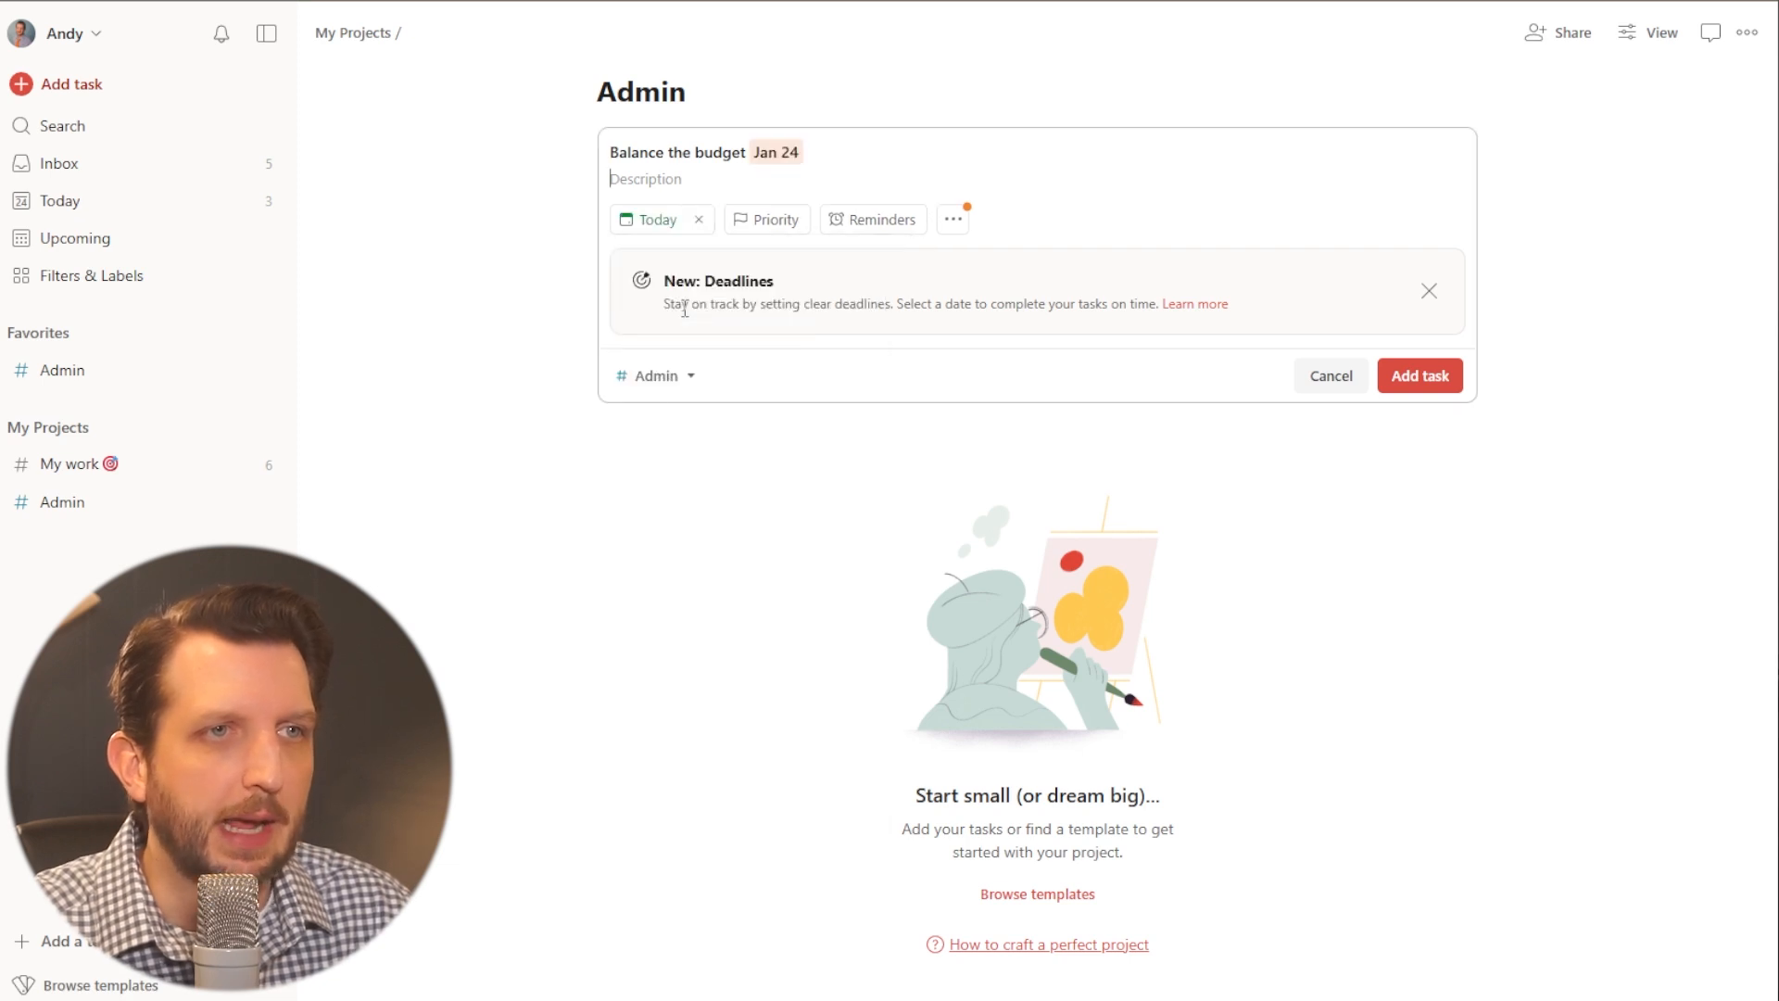
click(755, 220)
click(772, 252)
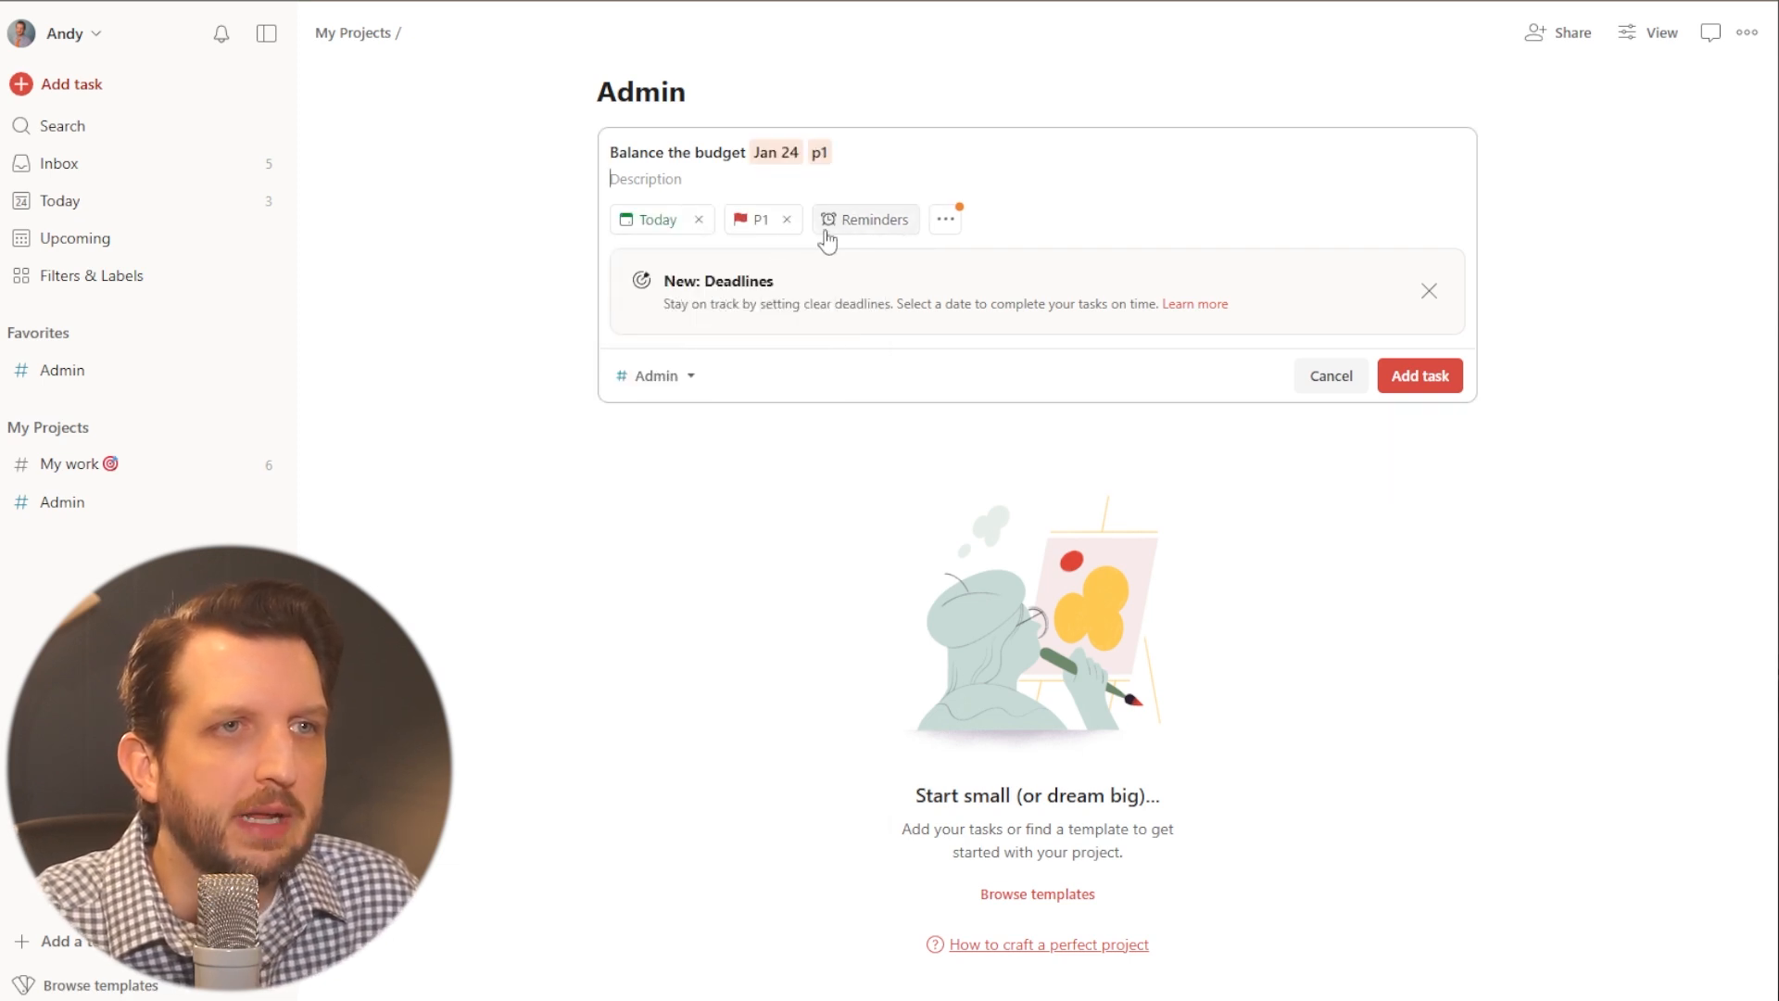
- Check the drafted task's reminder and project choices, and save it to the Admin project
click(881, 218)
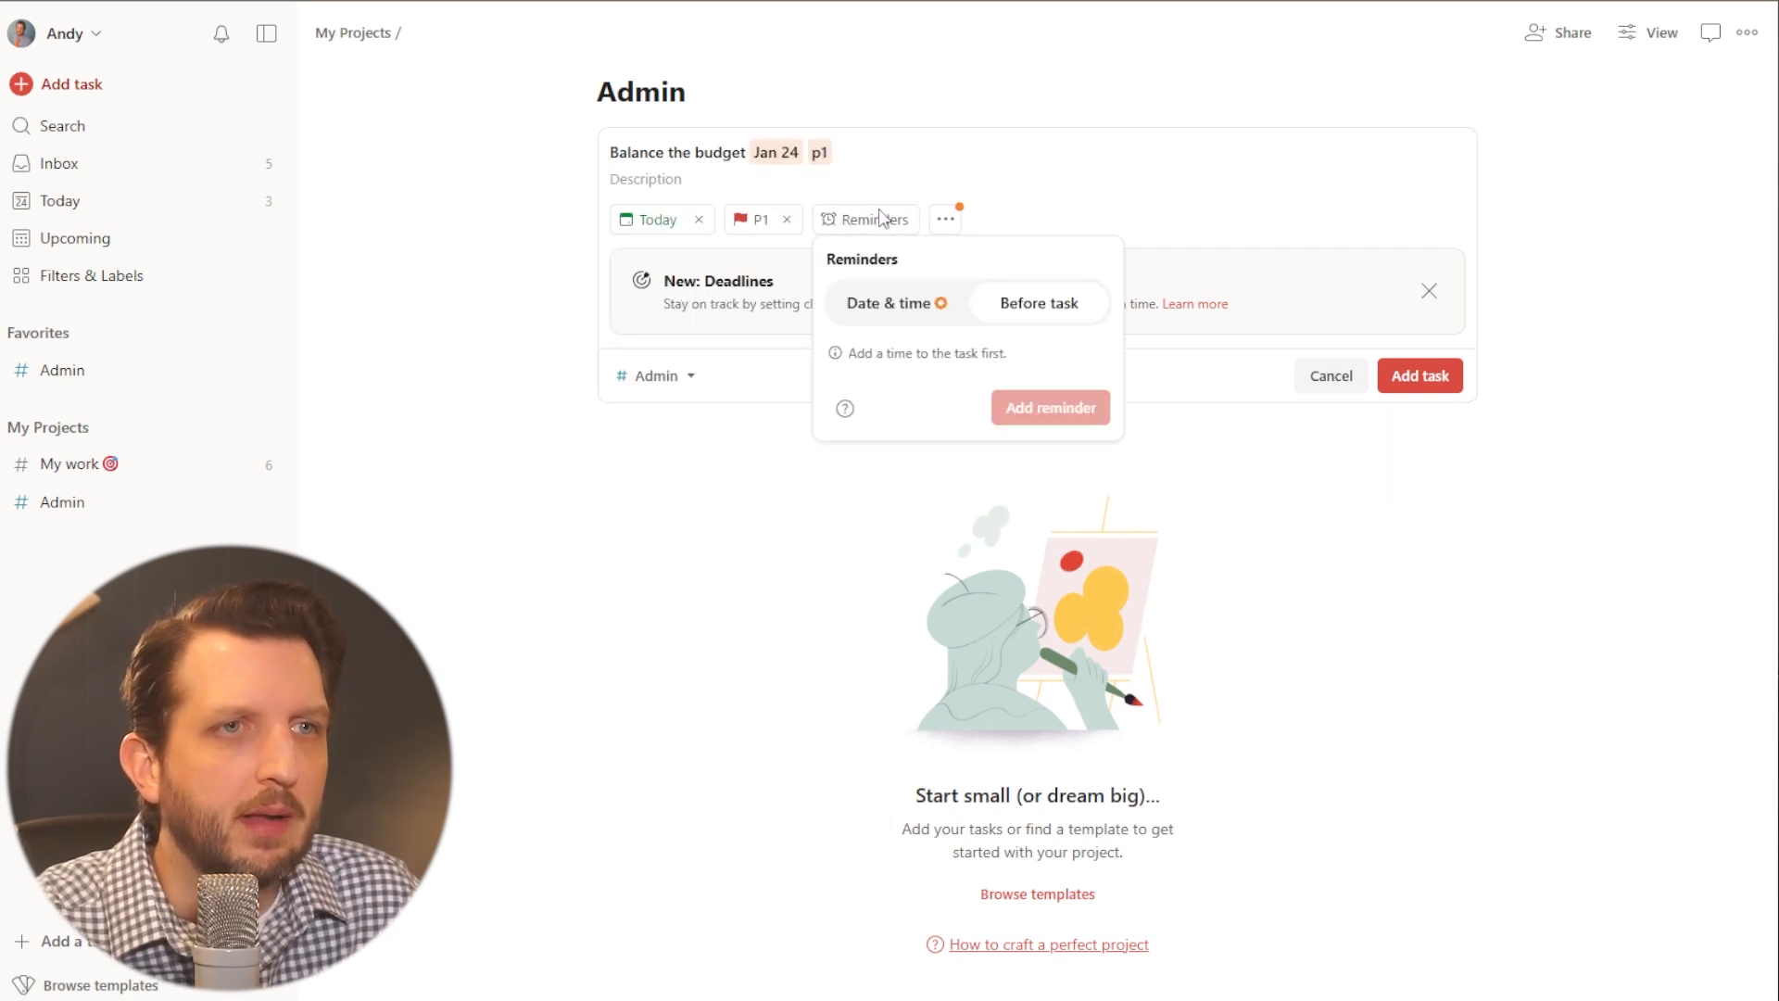
click(561, 355)
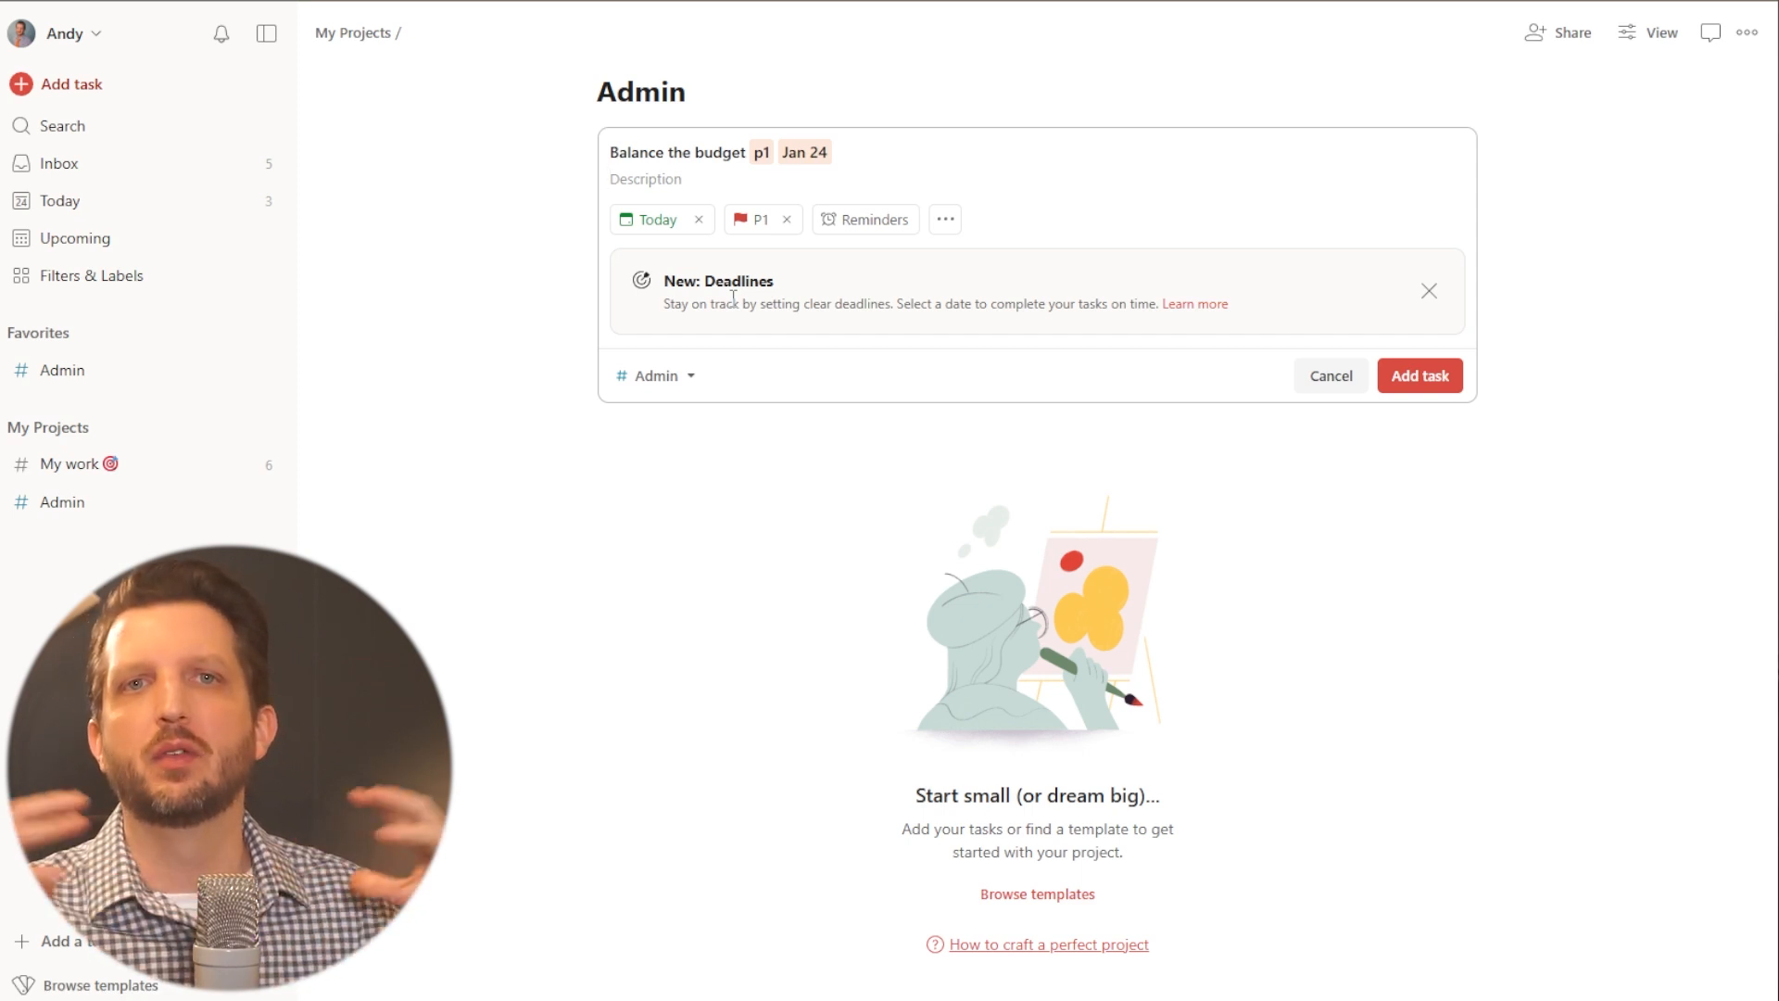
click(693, 380)
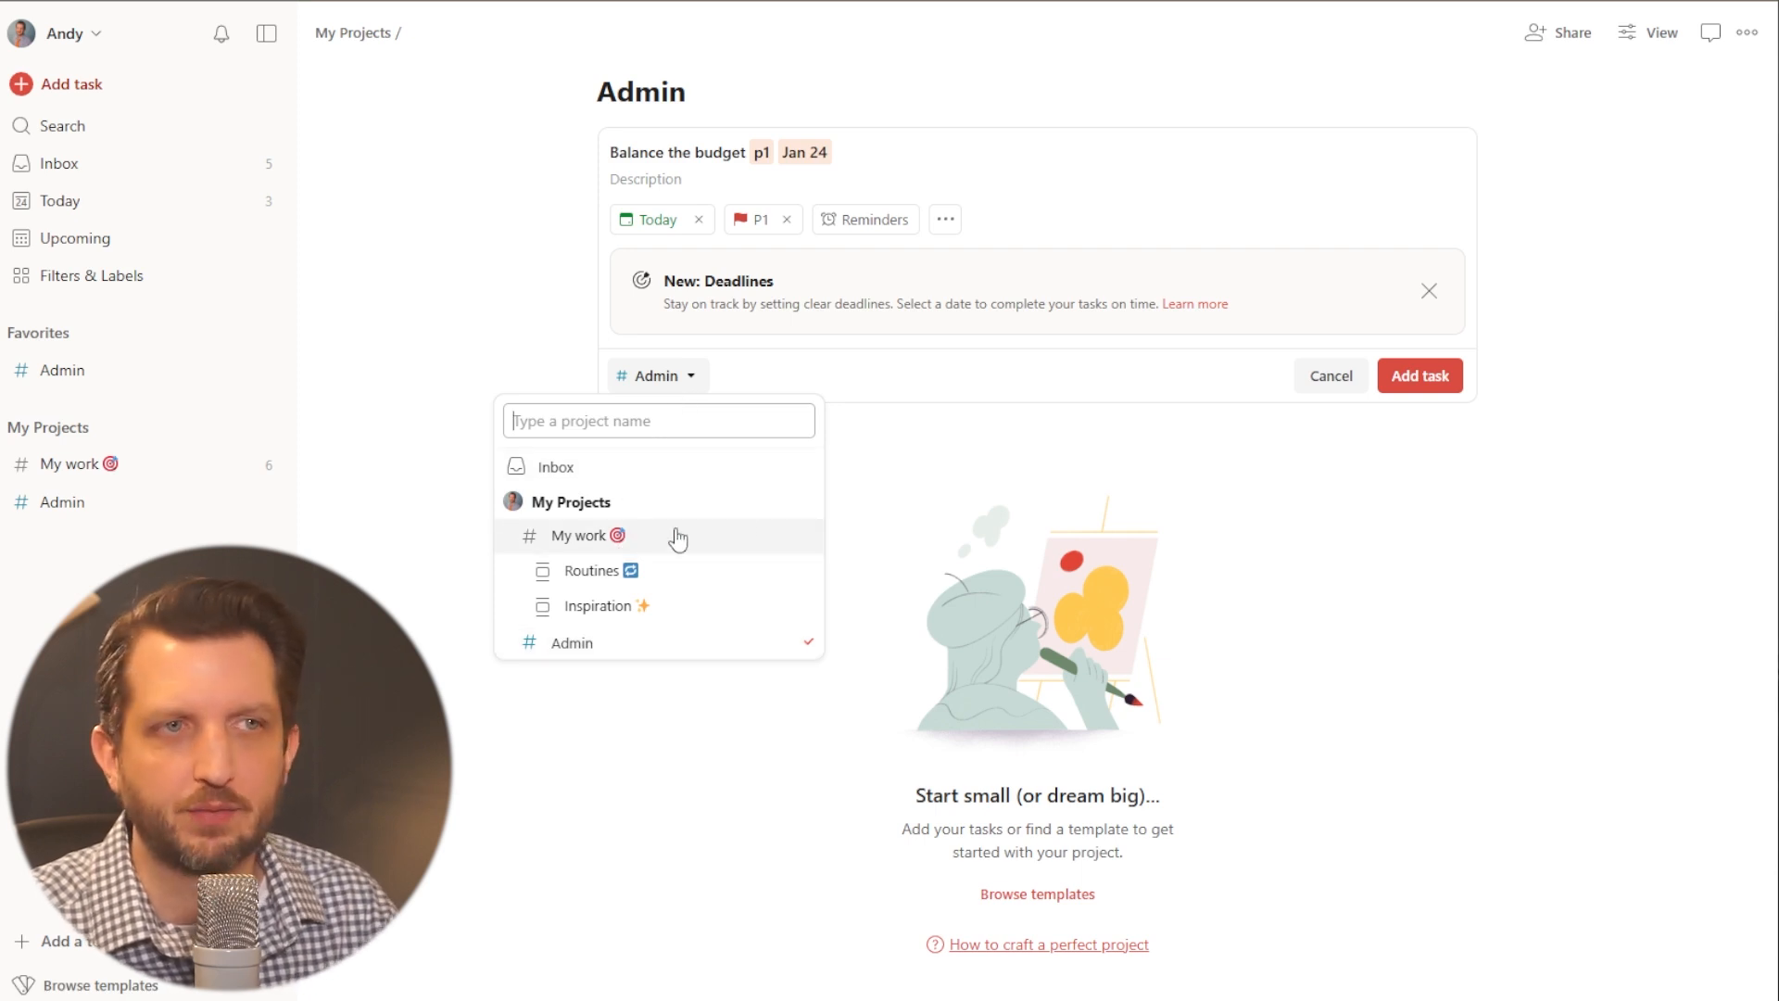
click(907, 491)
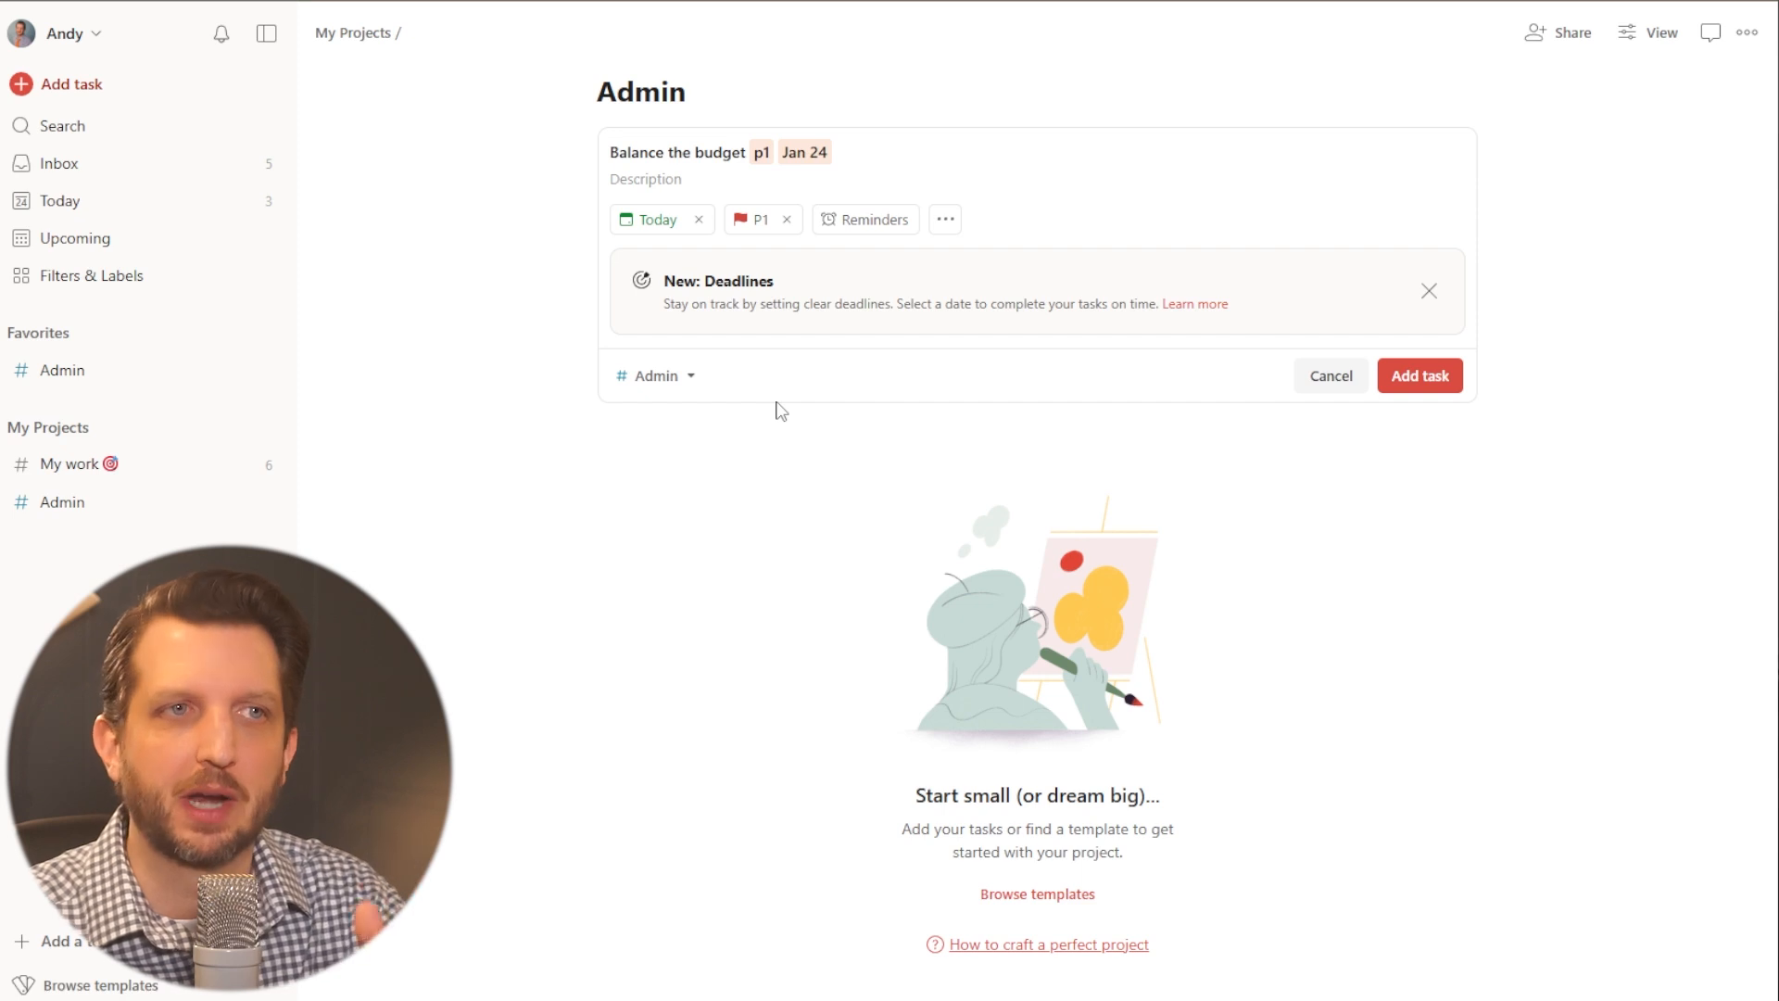
click(1433, 383)
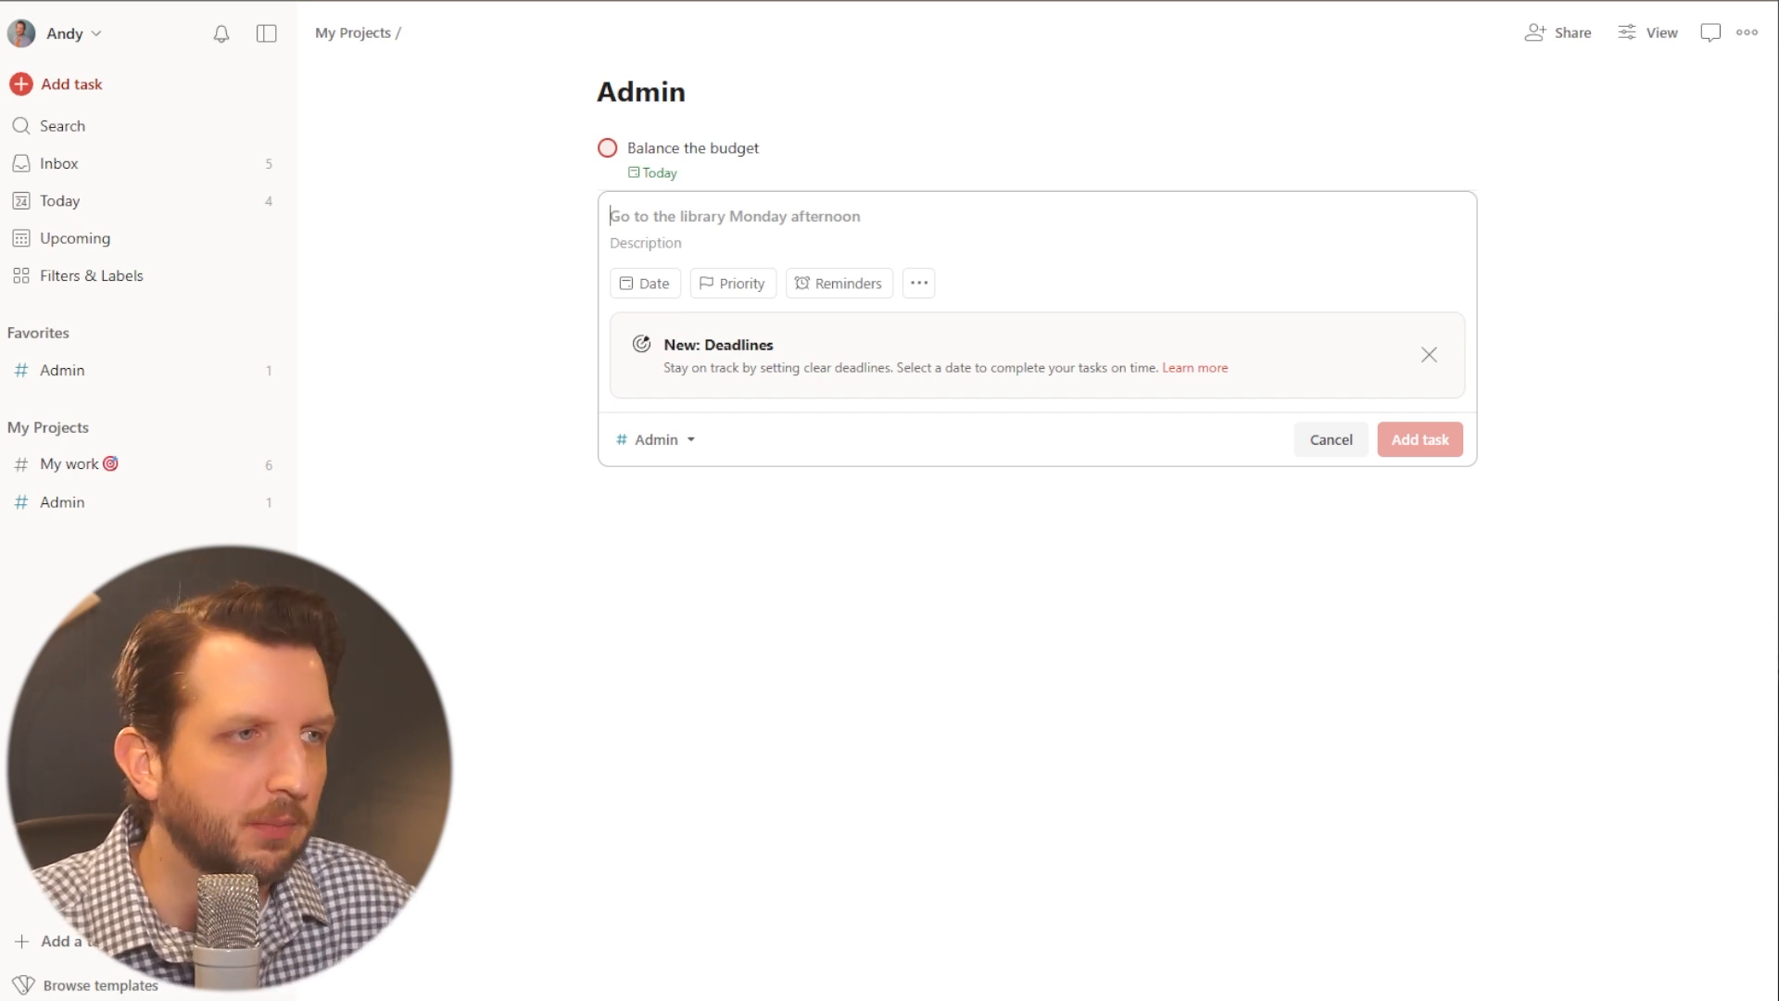
key(Escape)
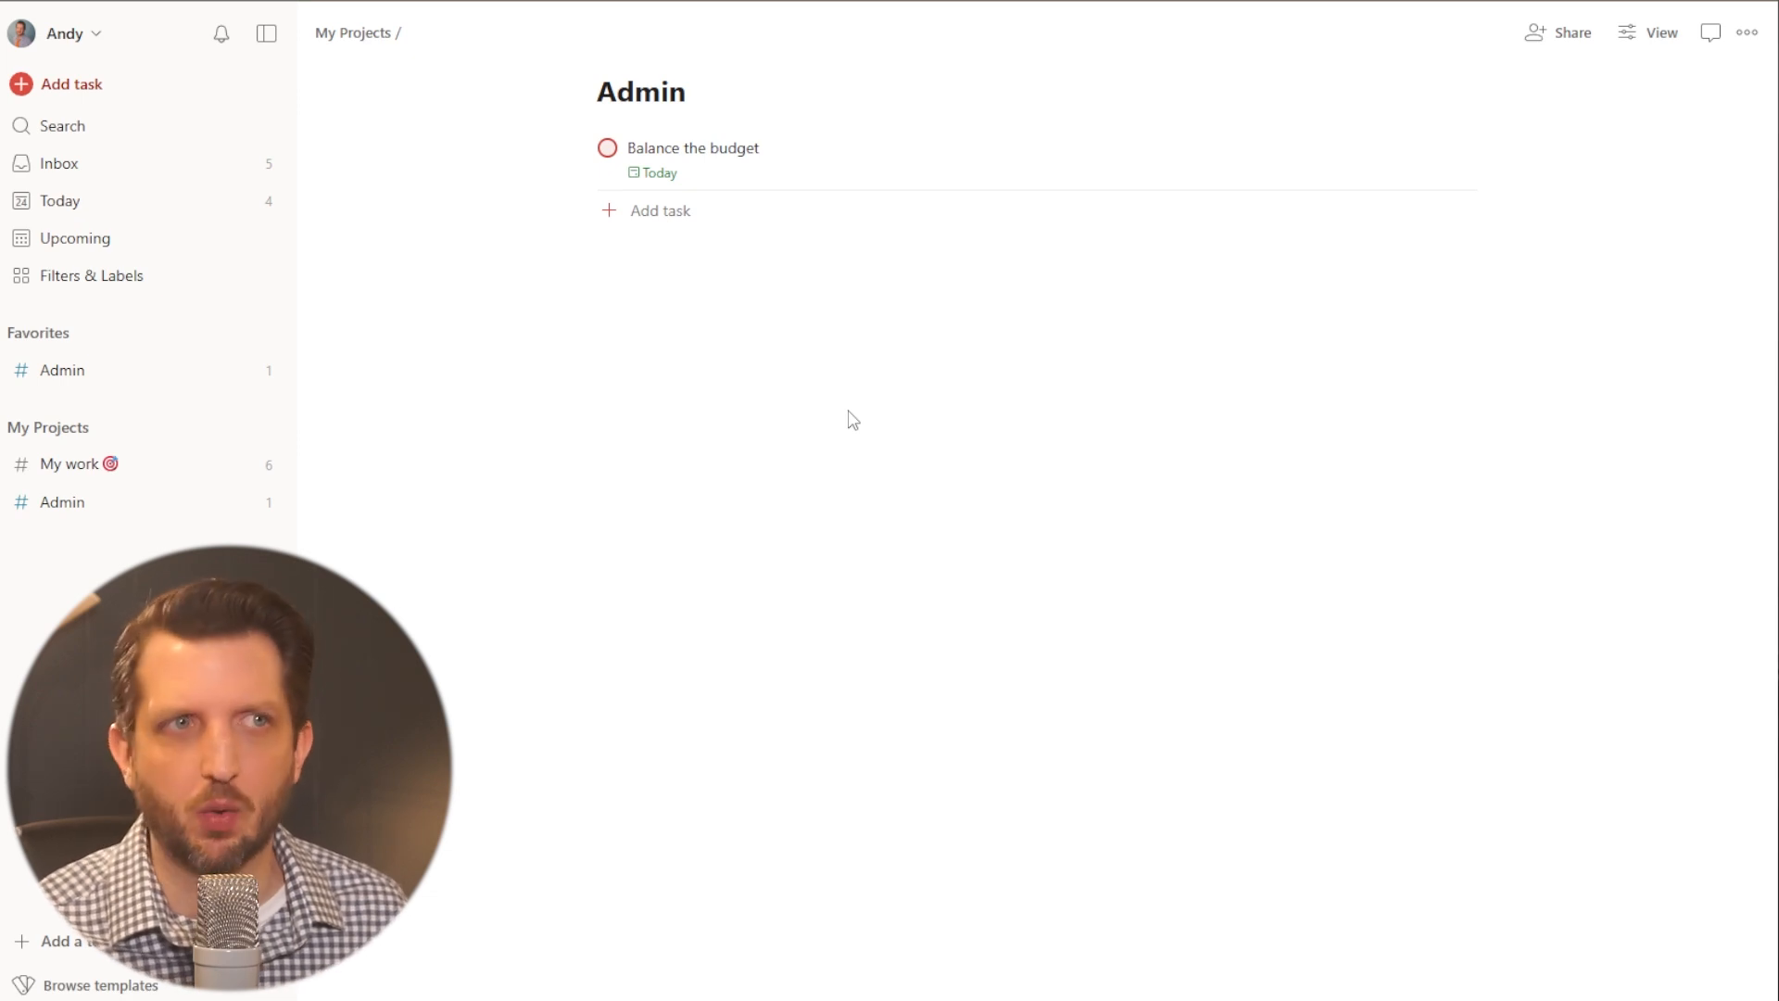
- Add a task named "Collect receipts" to the Admin project and nest it as a sub-task under "Balance the budget"
click(607, 213)
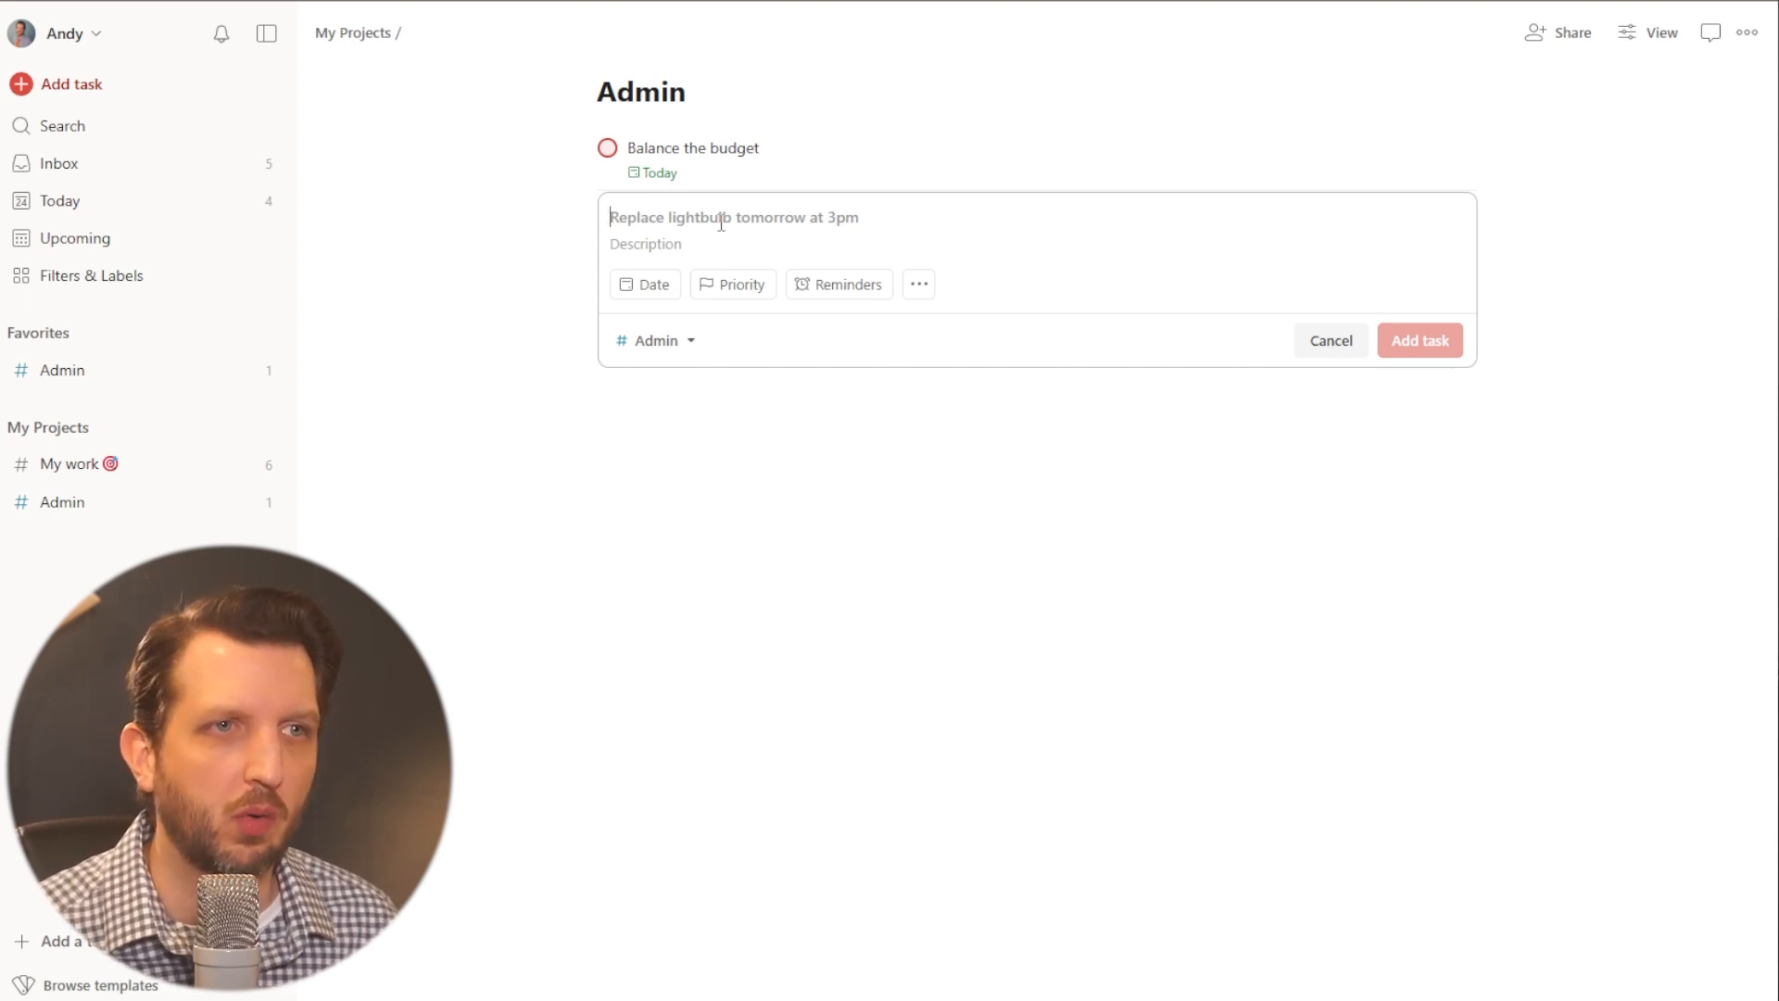
text(Collect receipts)
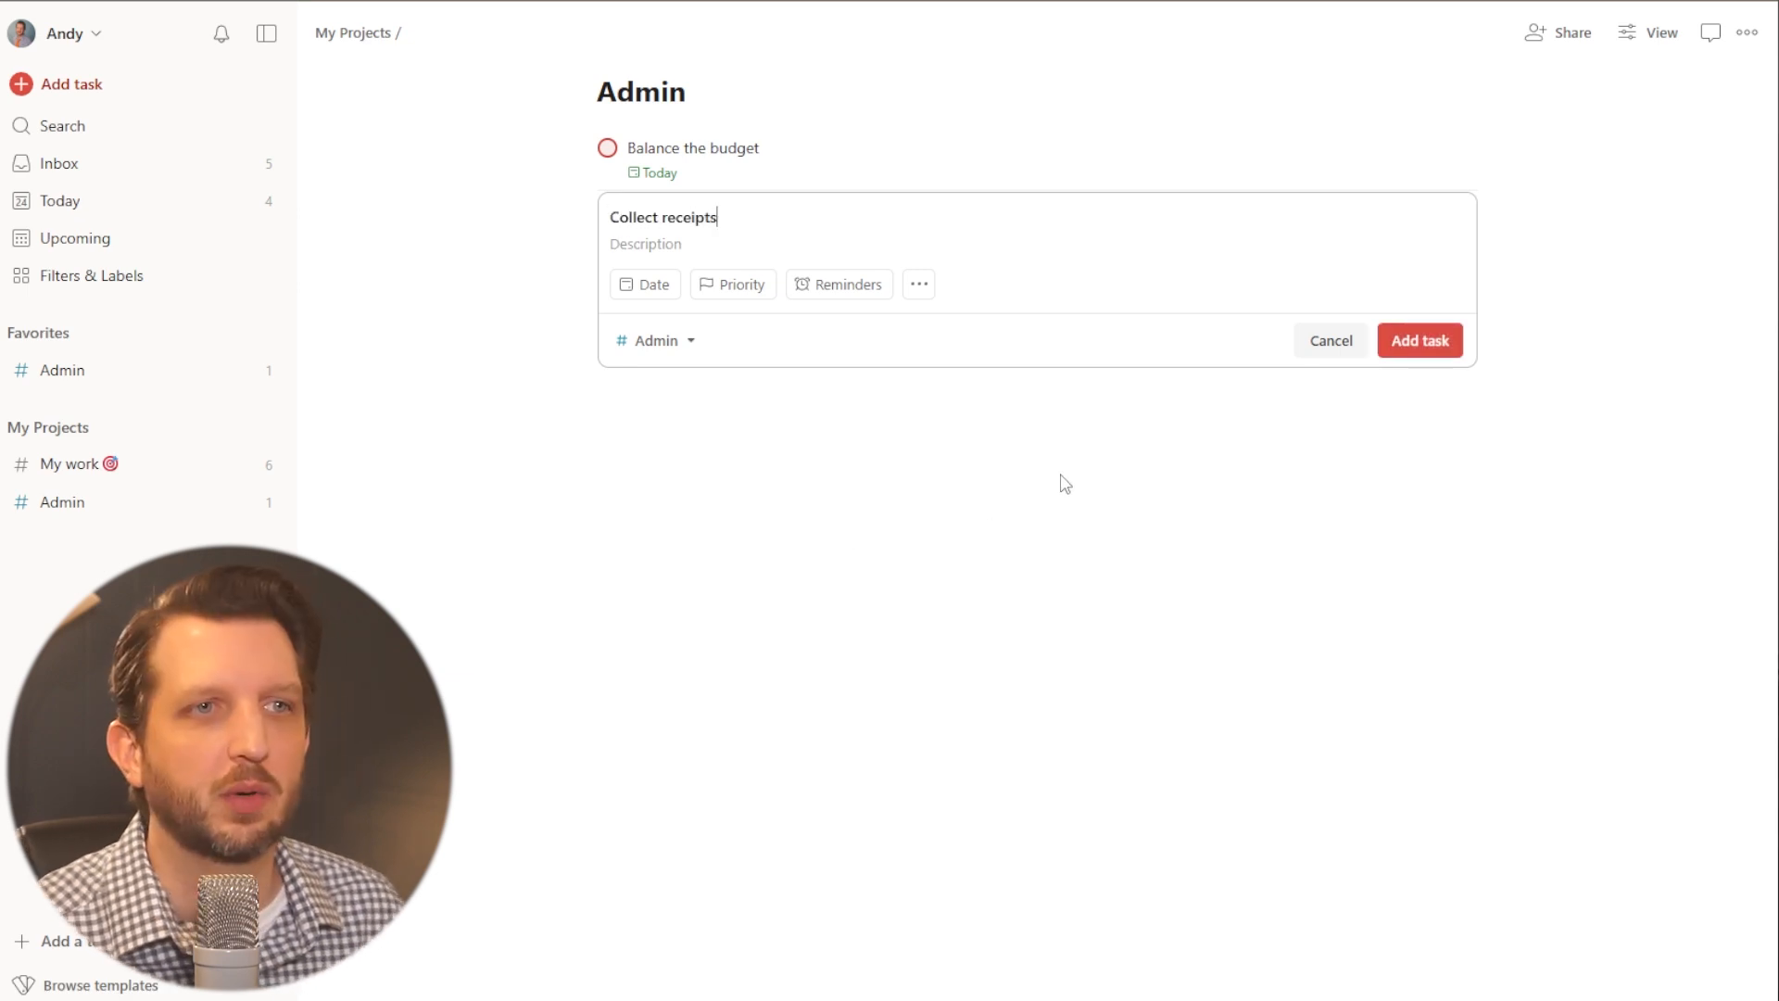
click(1454, 346)
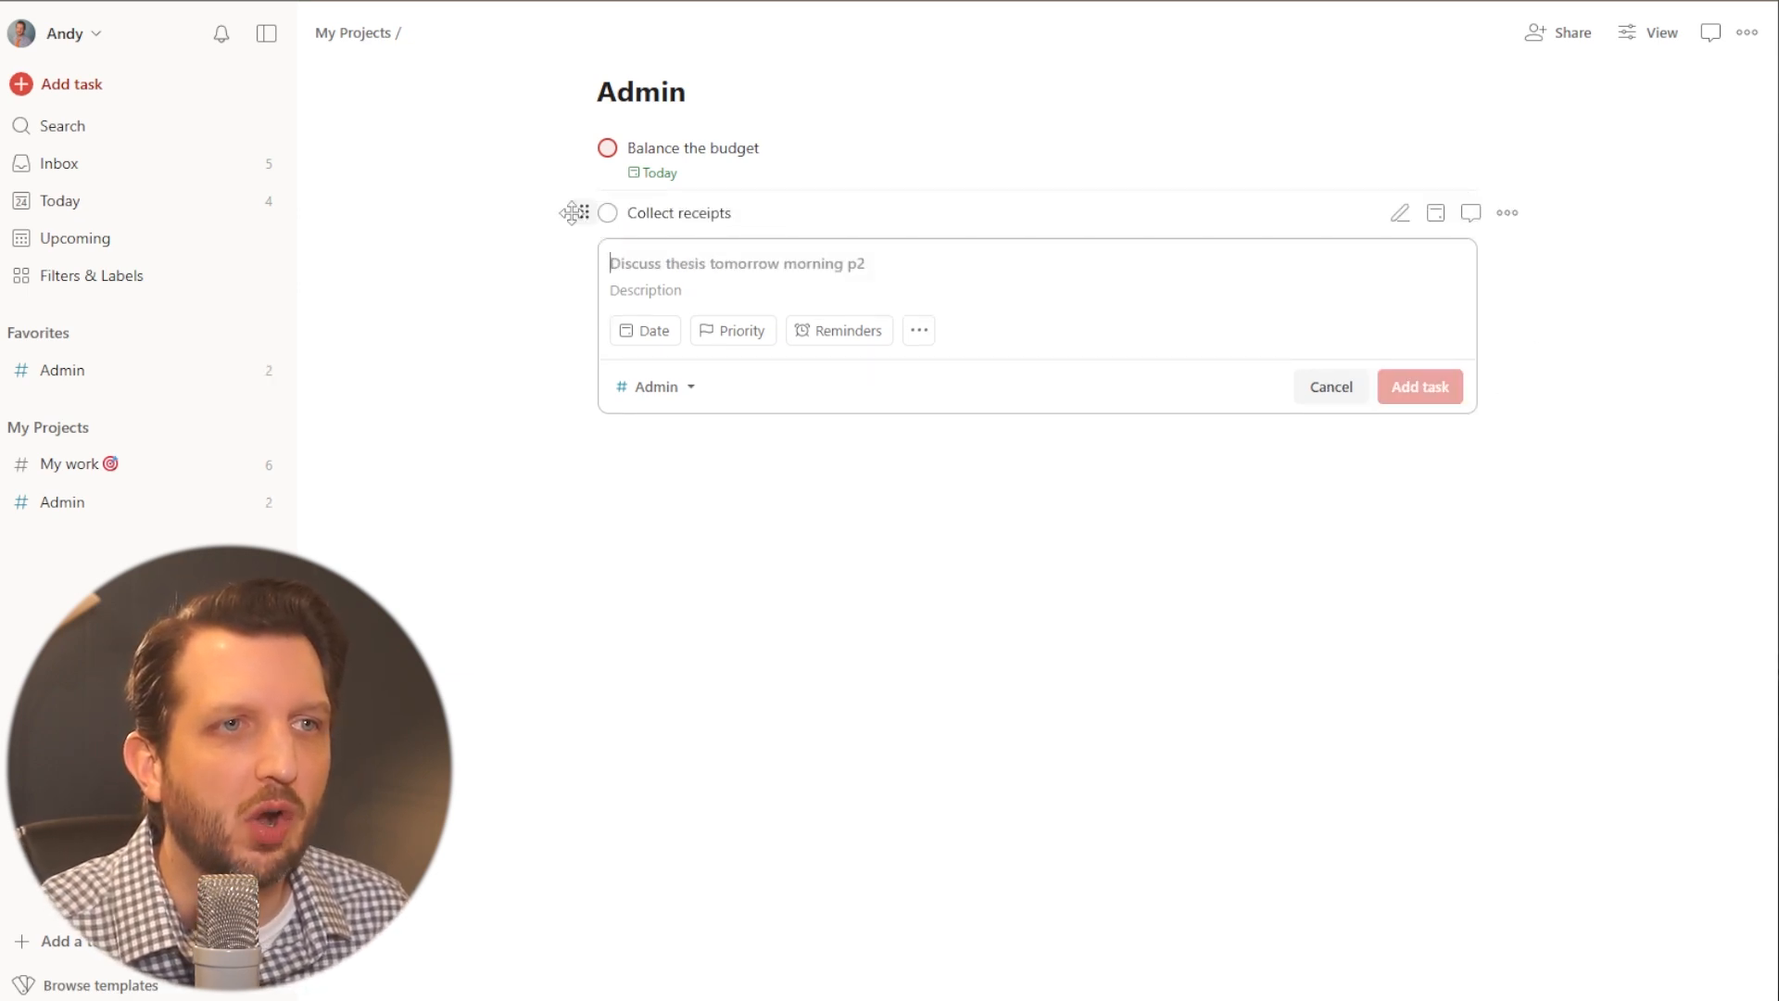
drag(585, 212, 665, 230)
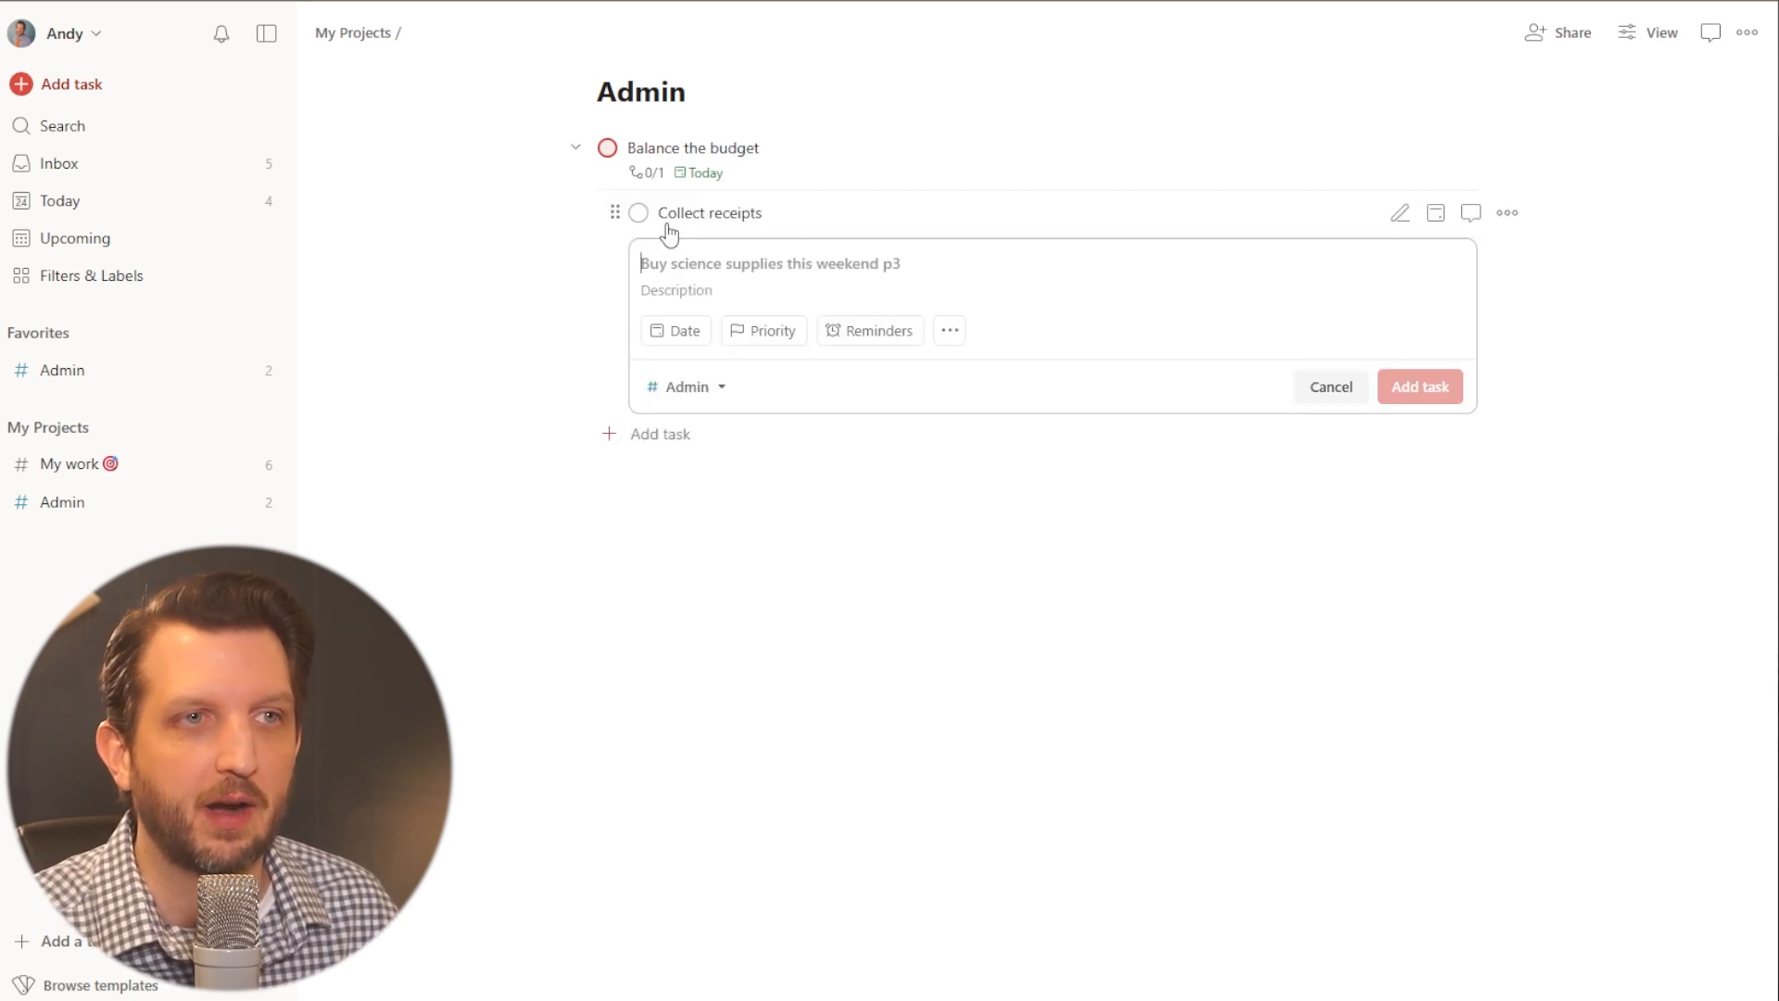
- Add a sub-task "plan expenses for" dated Feb 24 to "Balance the budget", and collapse and re-expand its sub-task list
click(717, 148)
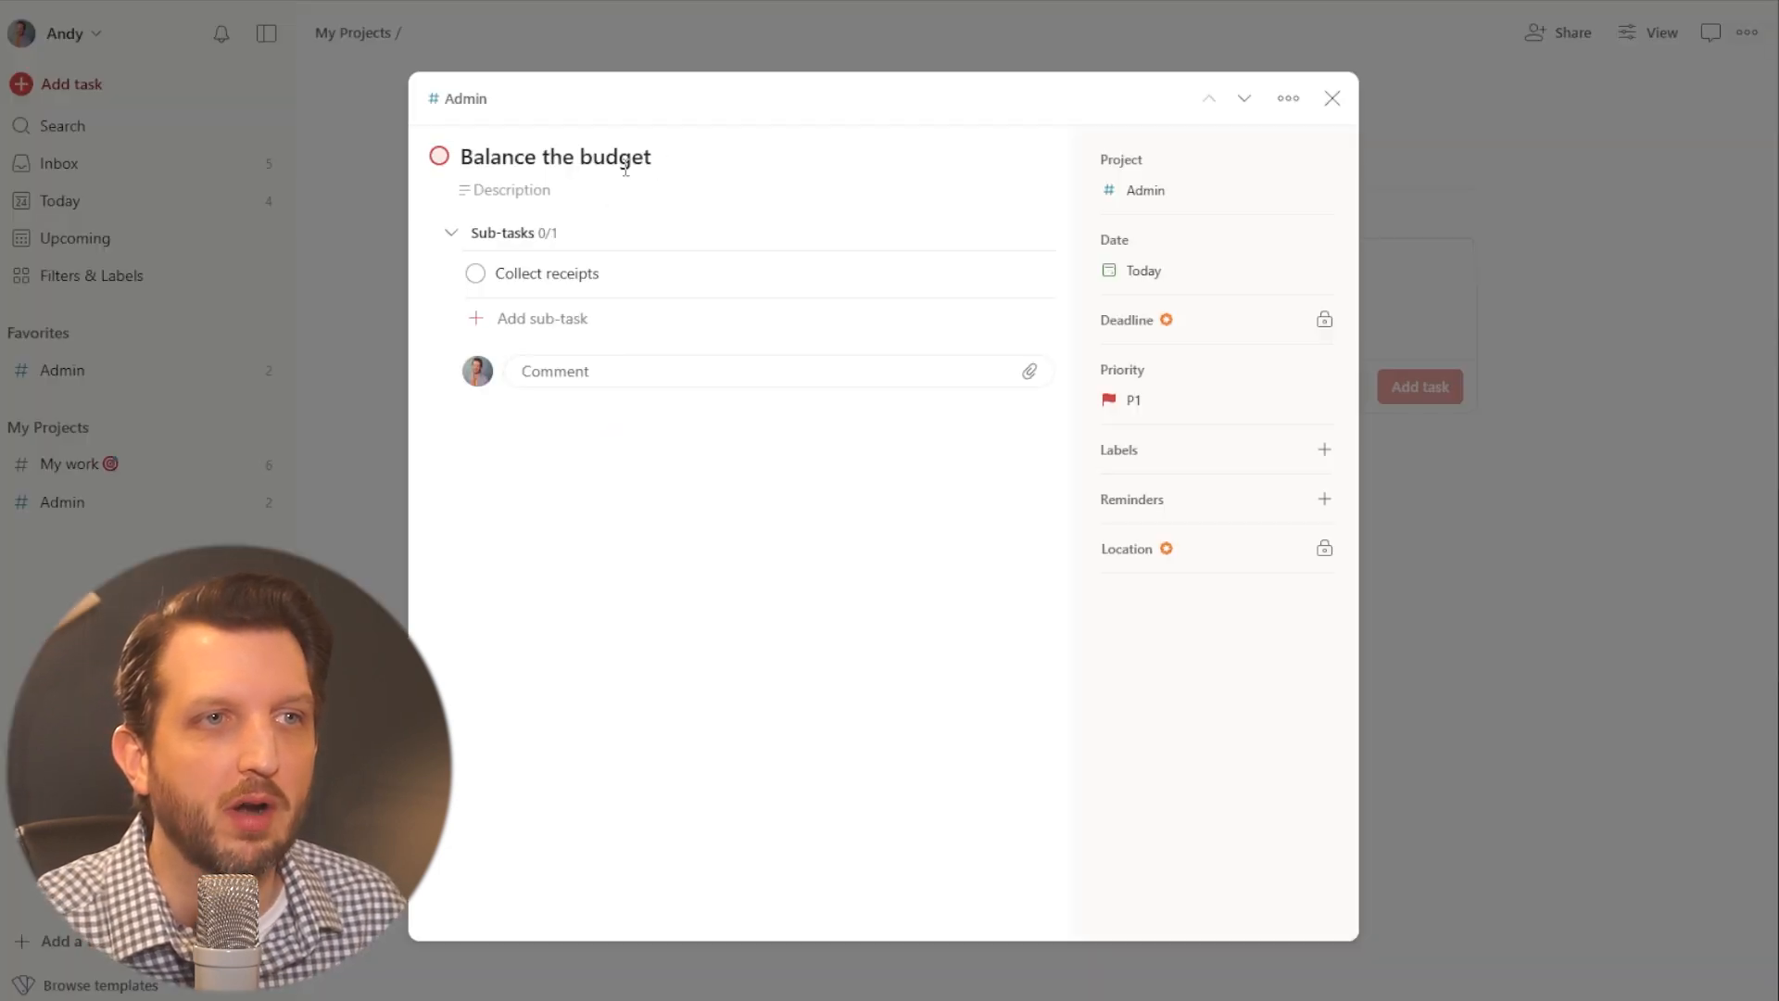
click(474, 318)
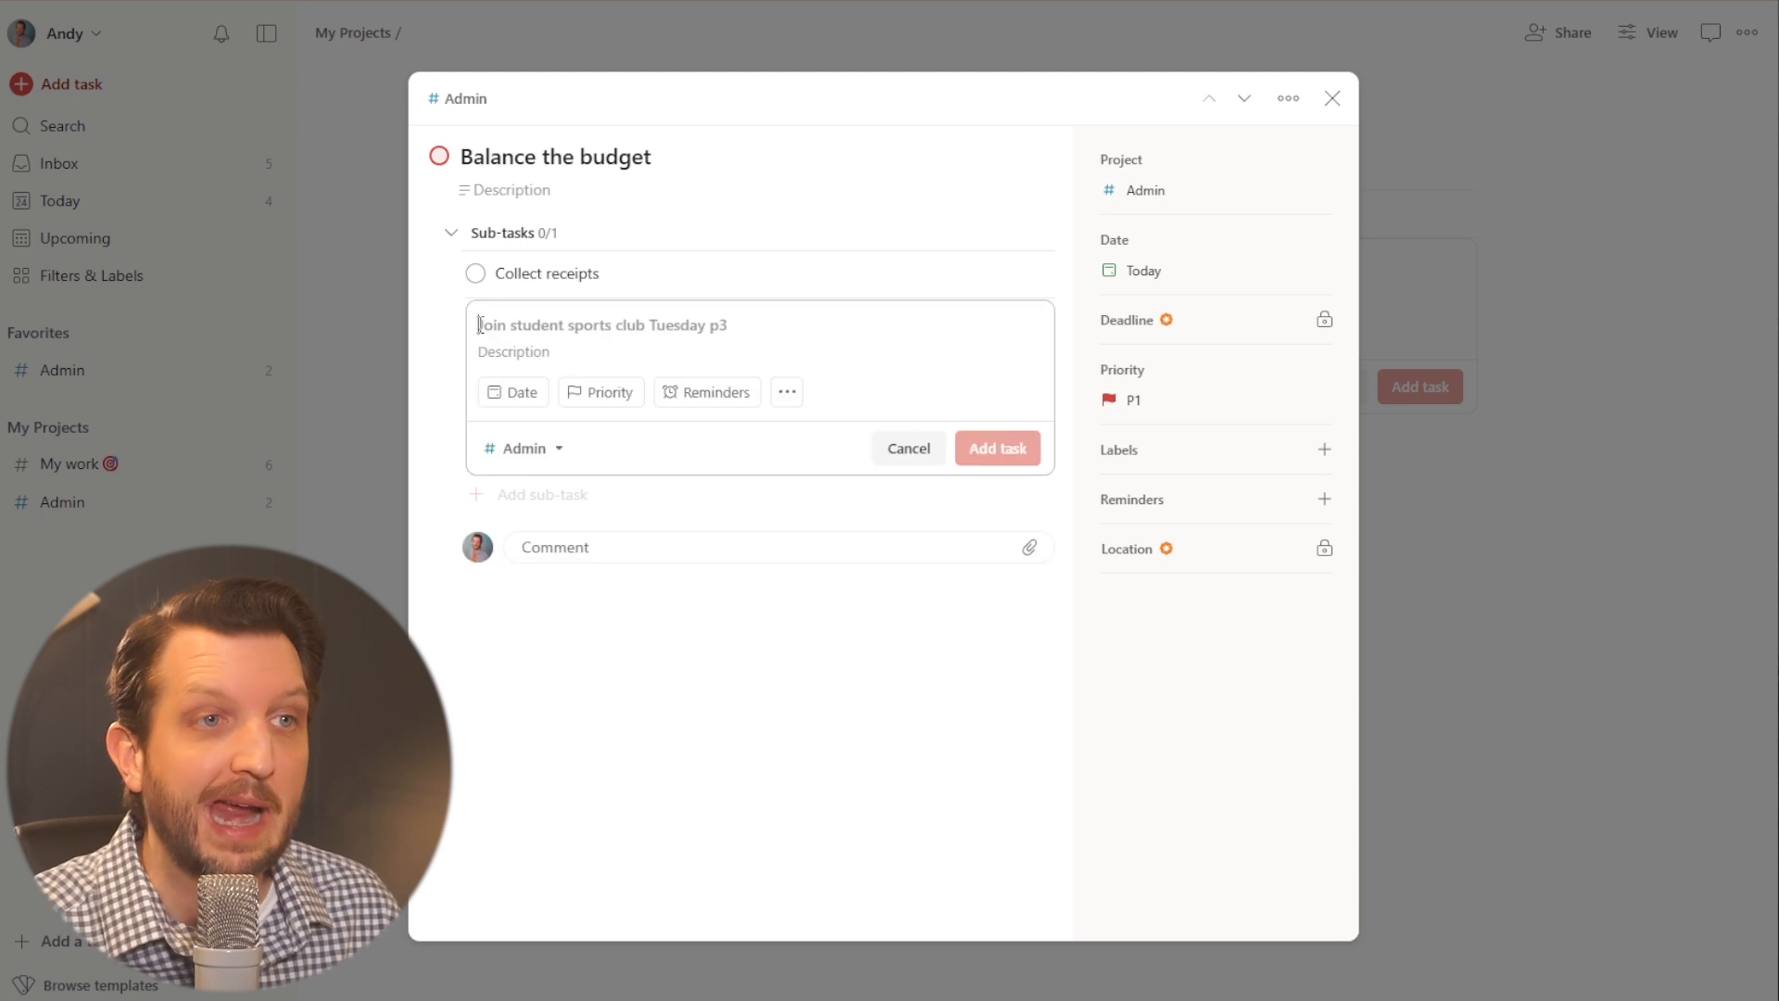
text(plan expenses for next month)
click(997, 448)
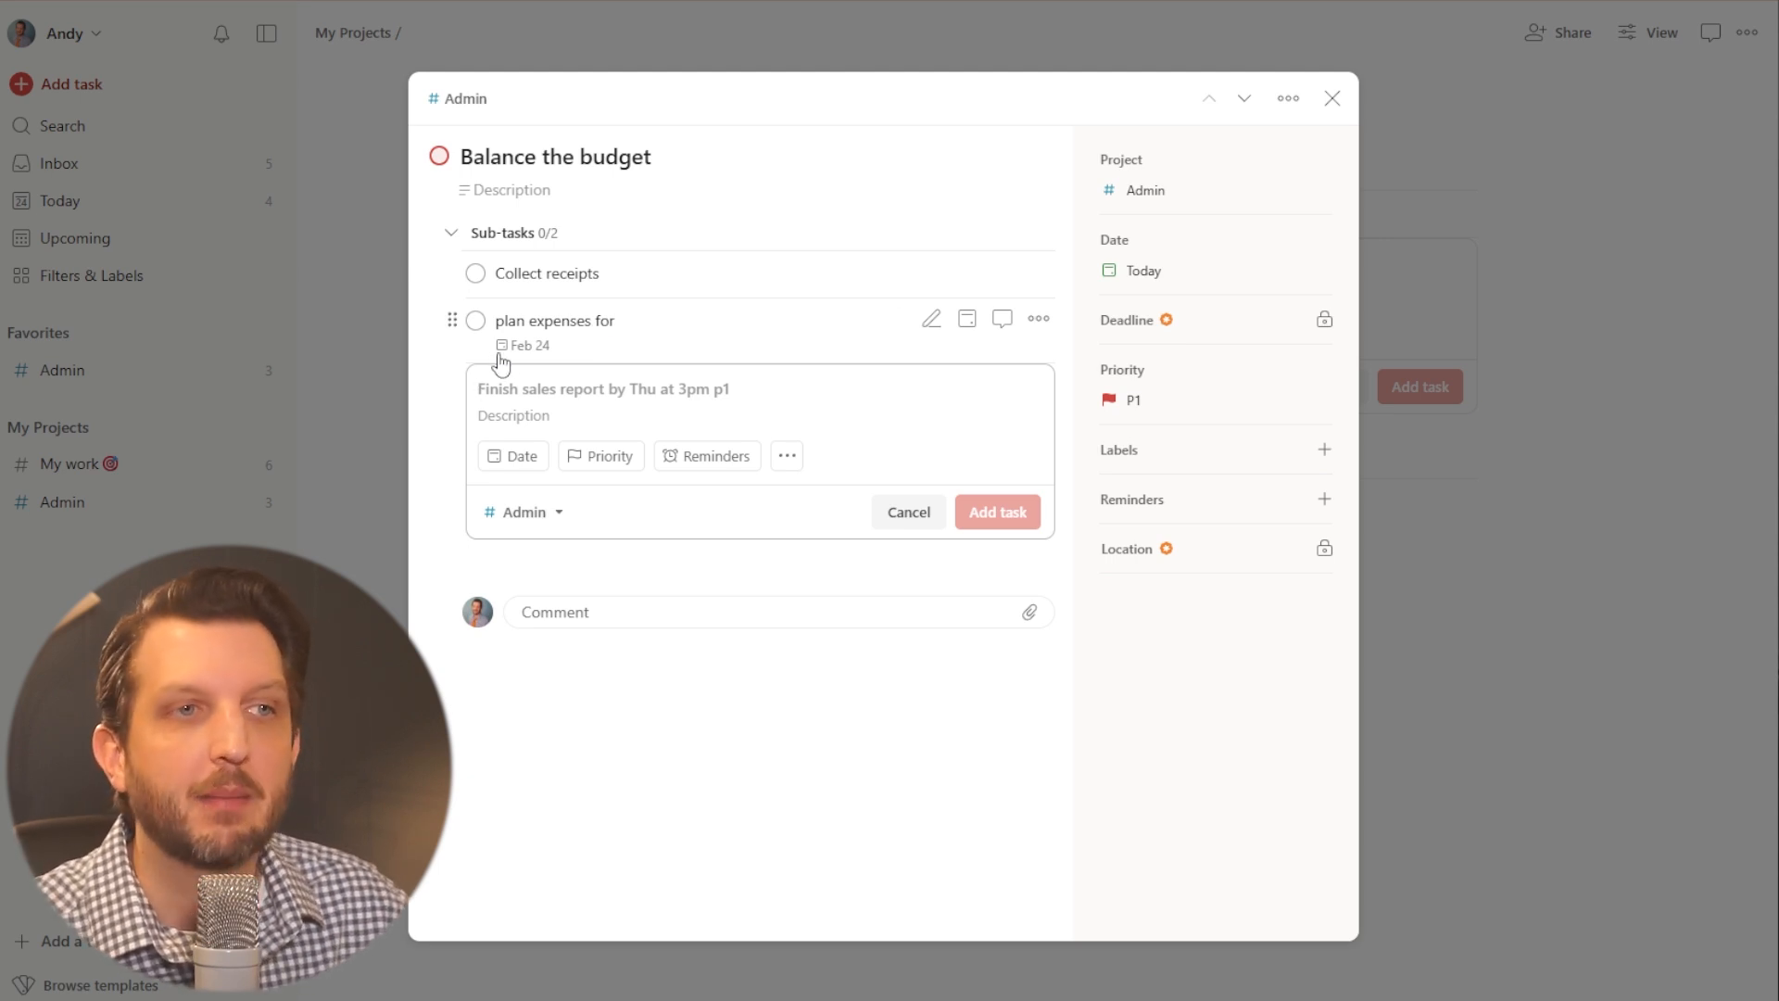
mouse_move(512, 362)
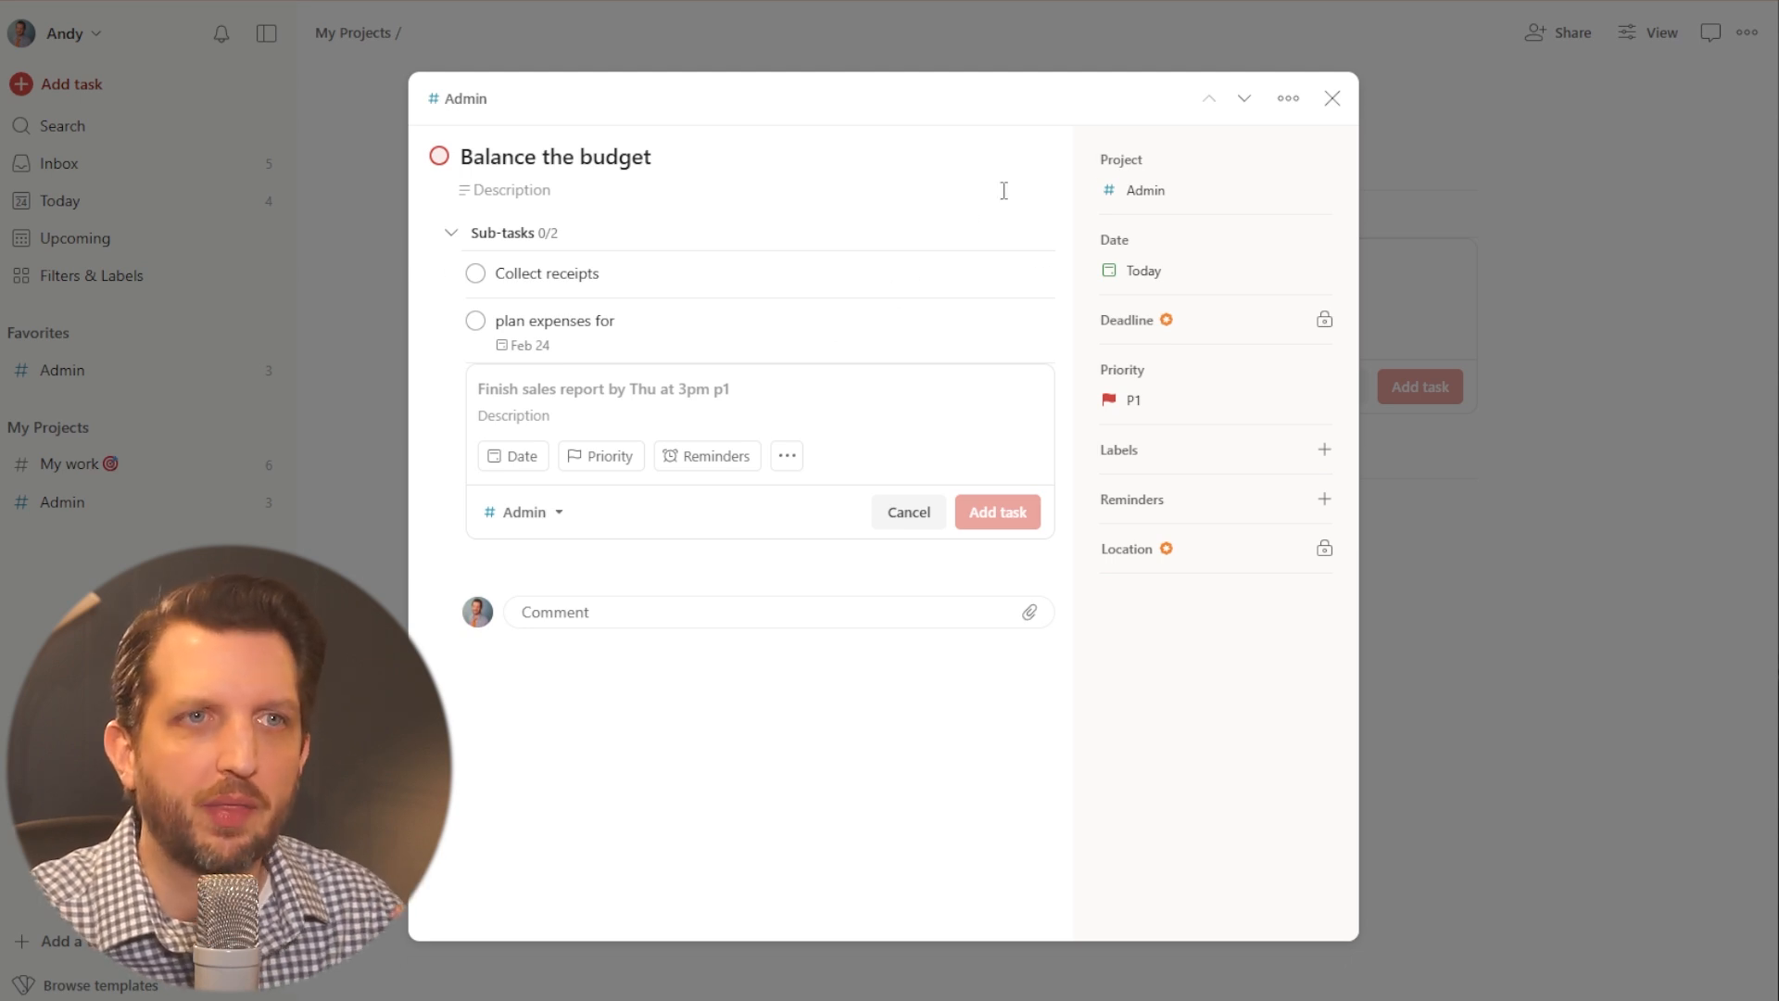
click(1332, 98)
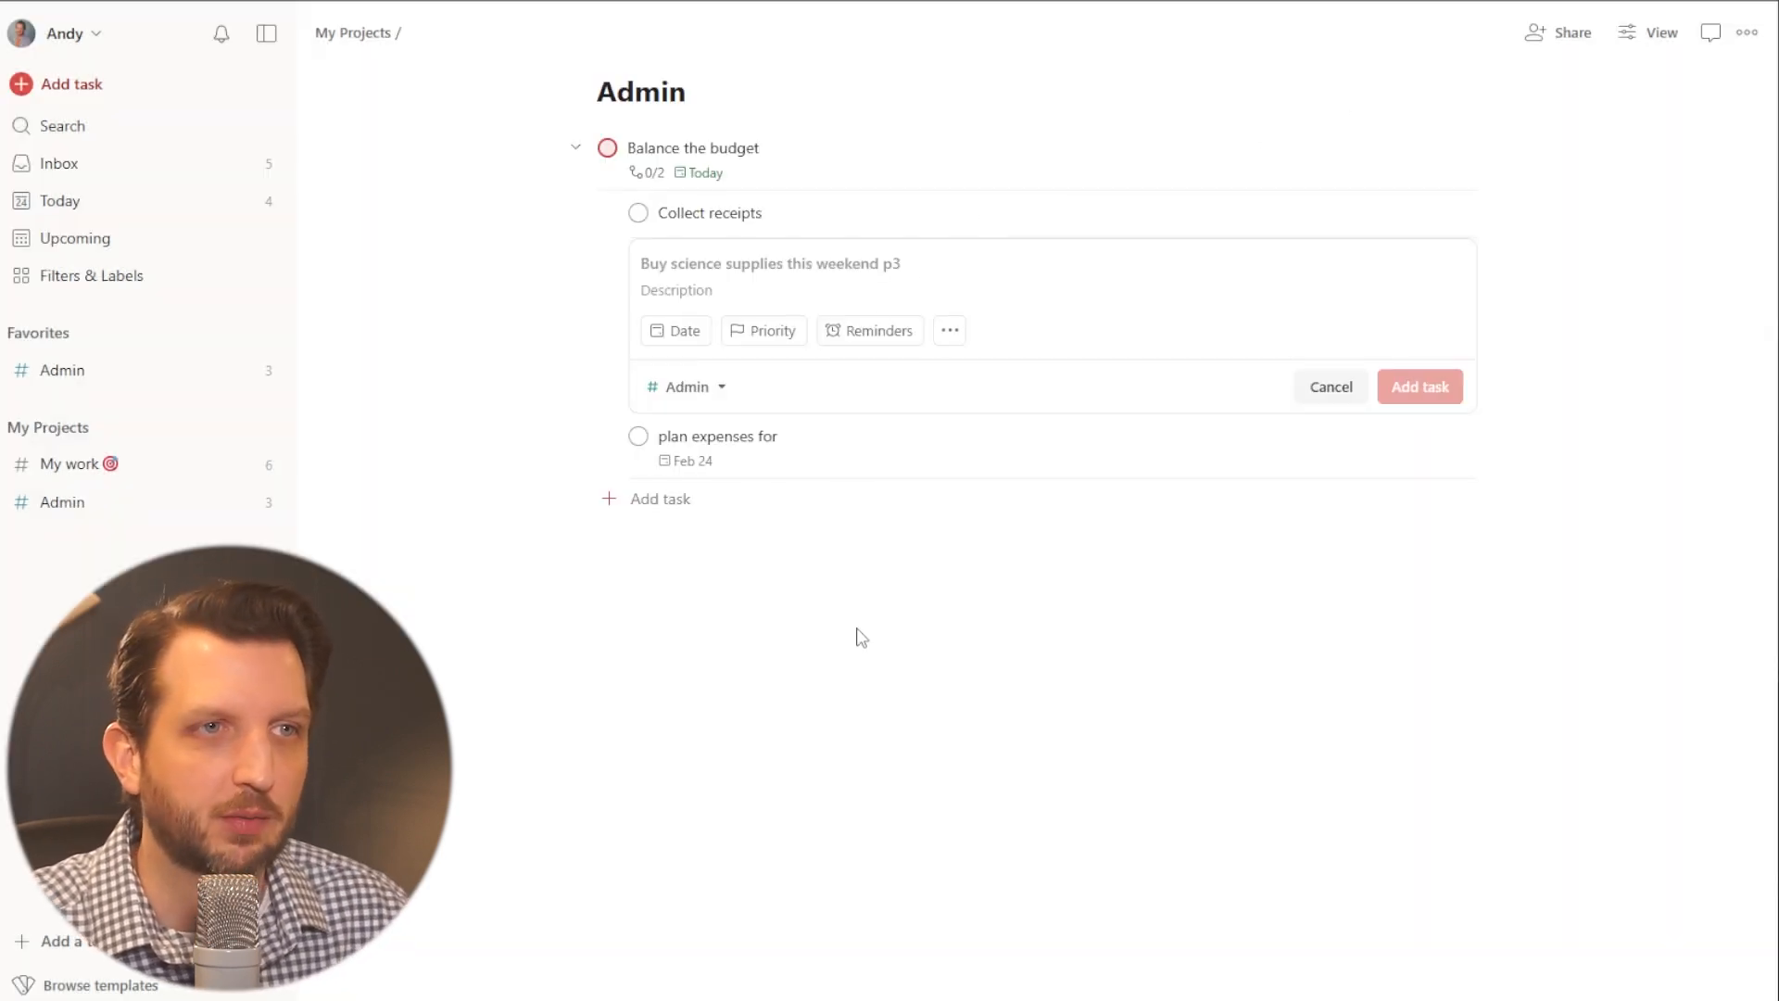
click(577, 149)
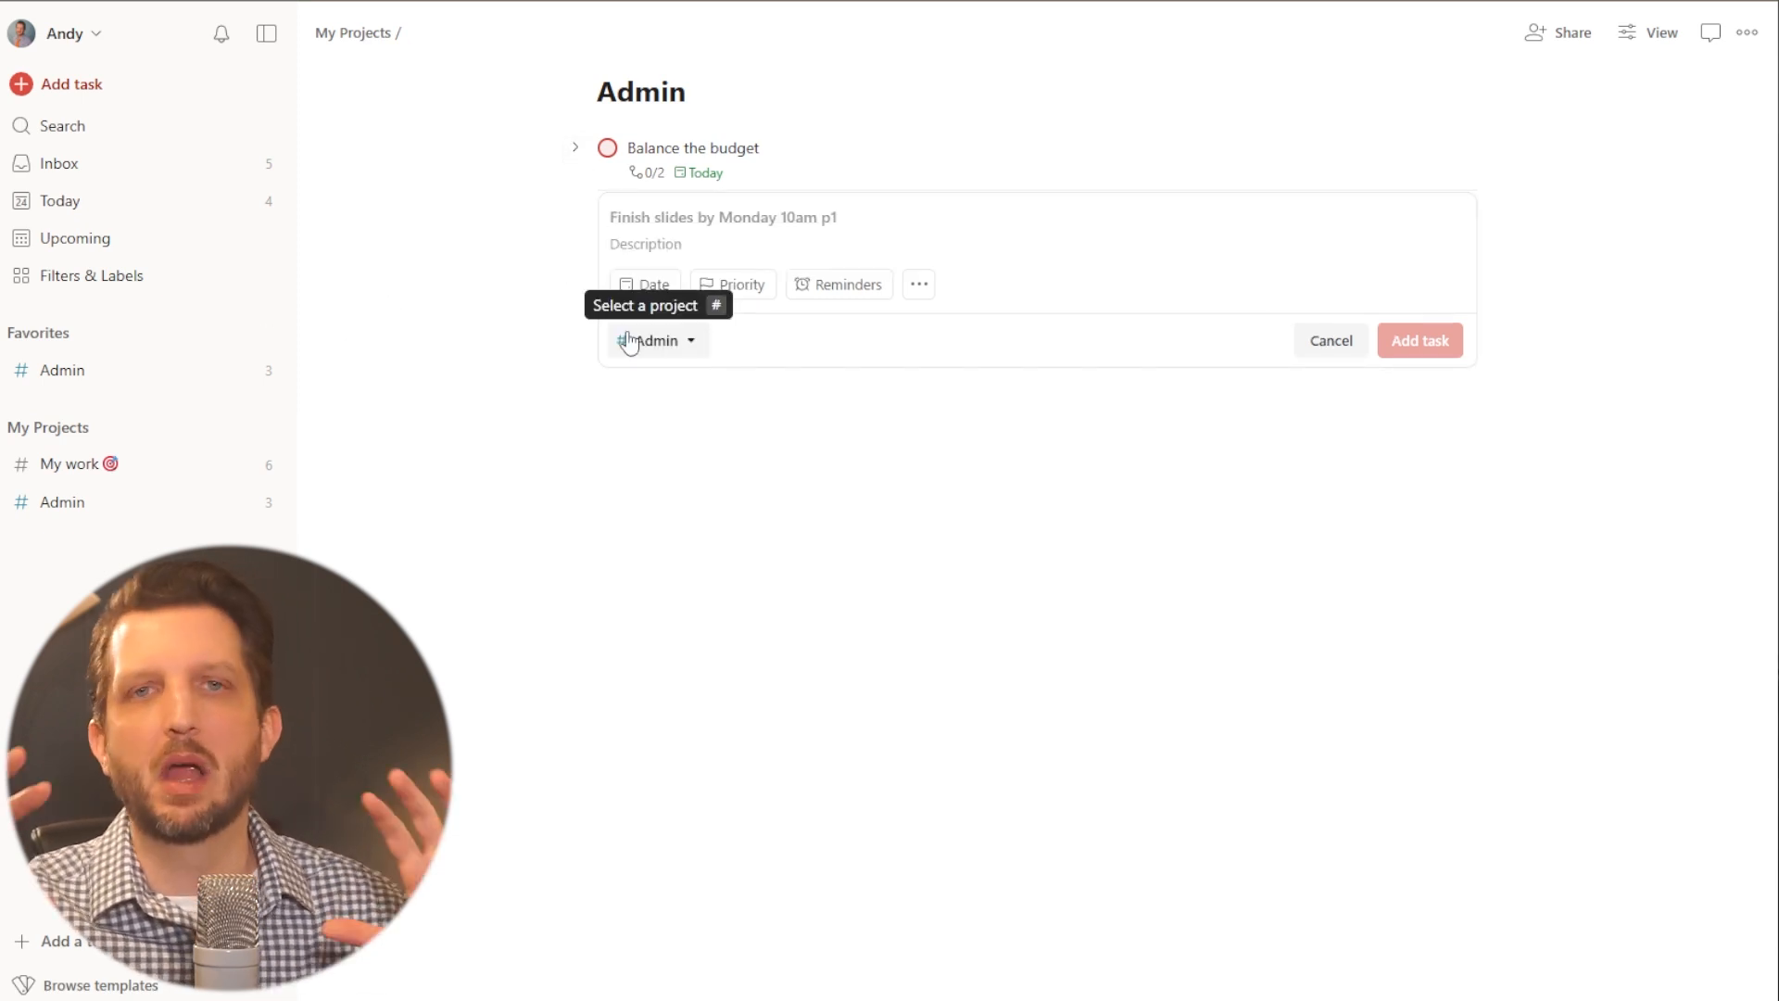
click(578, 153)
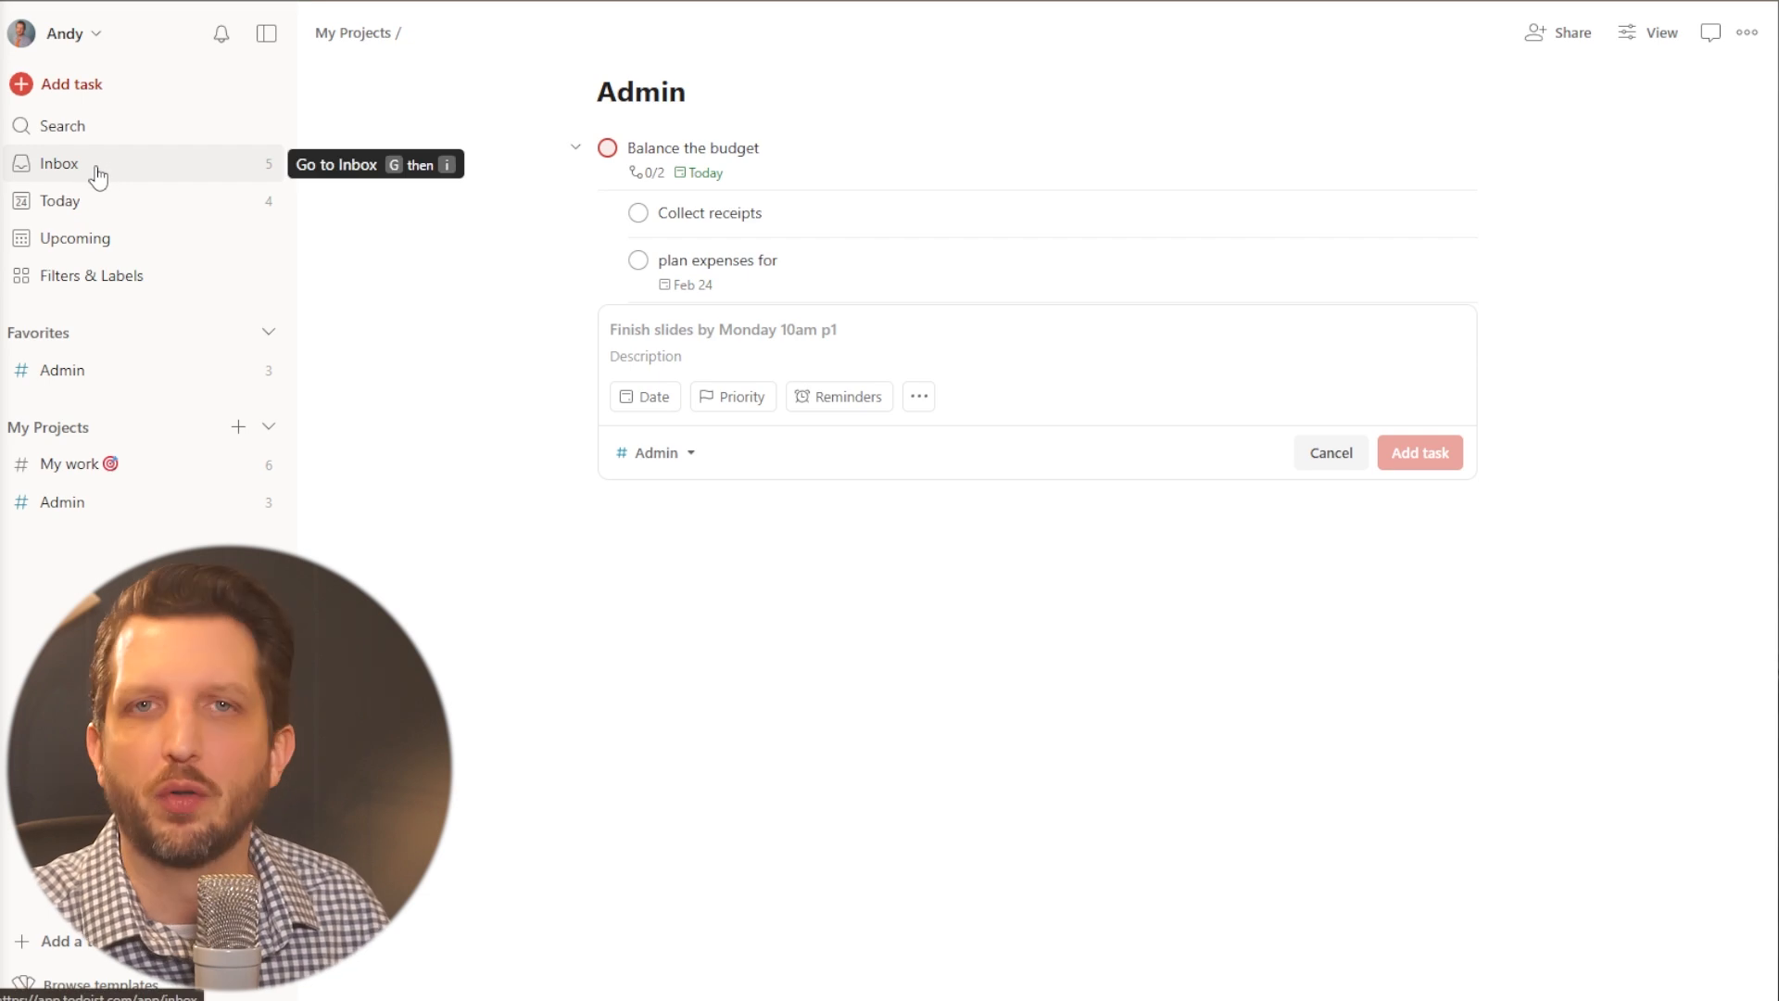
- Open the Inbox and dismiss its introductory tip about random tasks
click(67, 178)
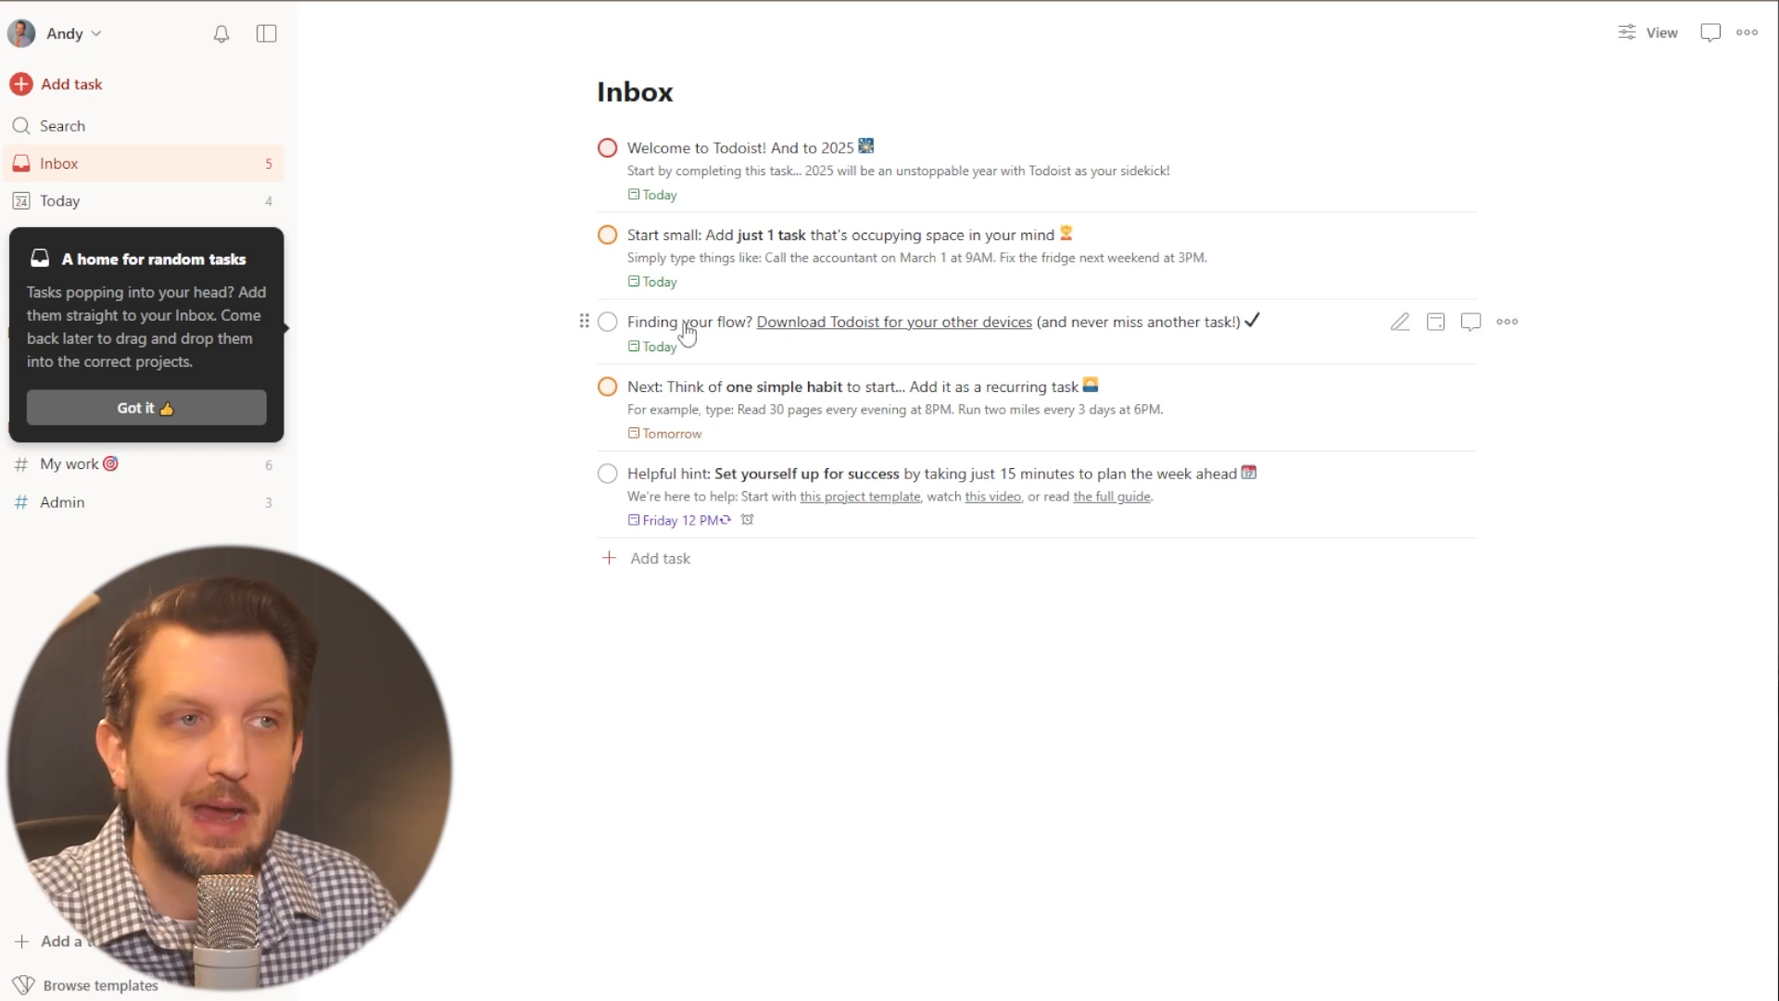
click(185, 408)
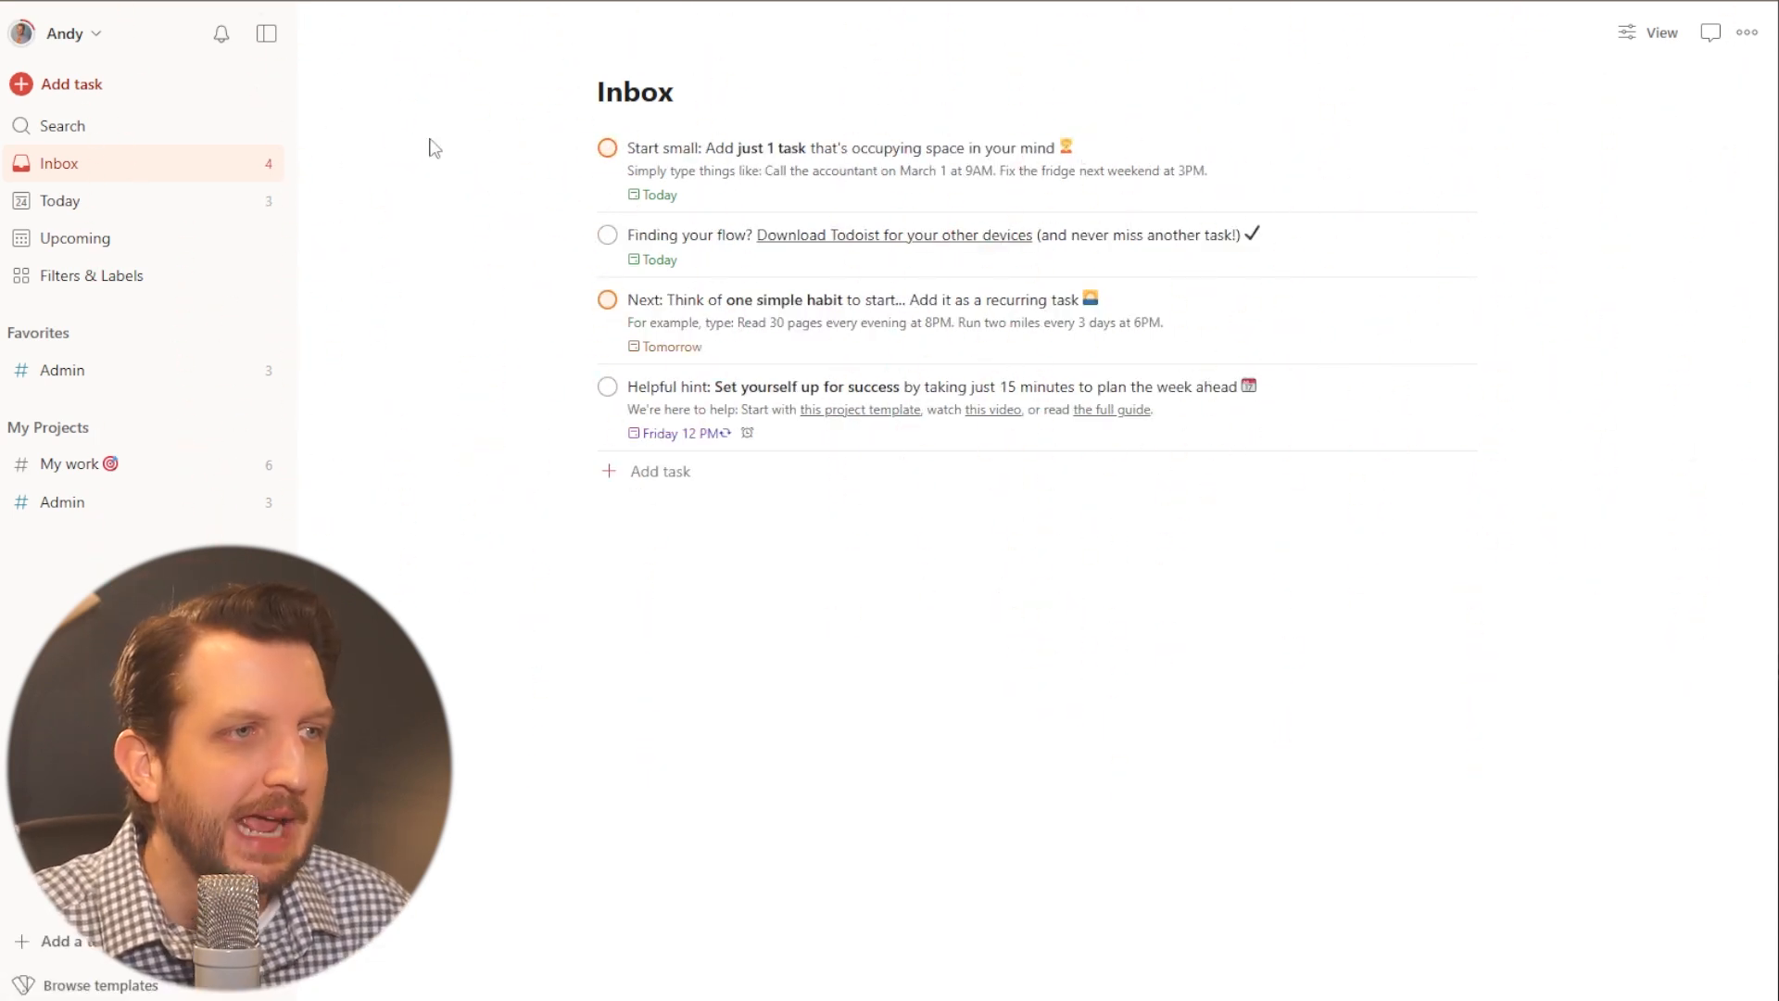
- Open the Today view and mark the "Balance the budget" task as complete
click(87, 220)
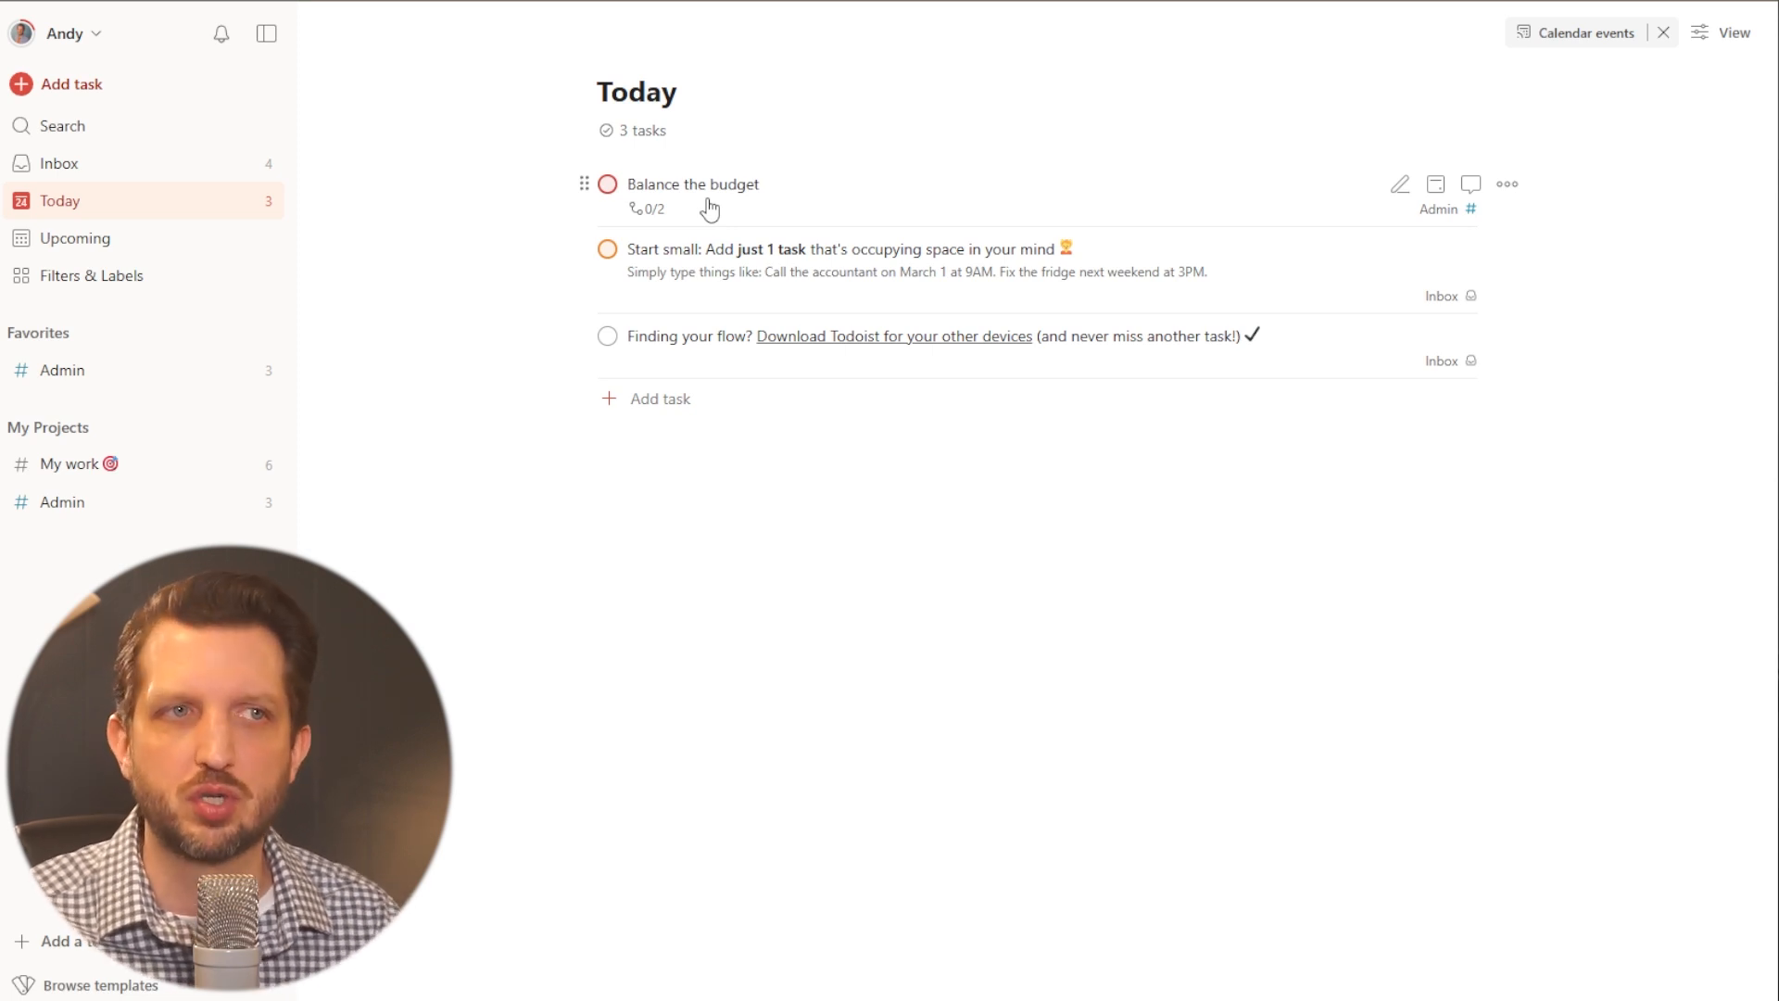
click(607, 183)
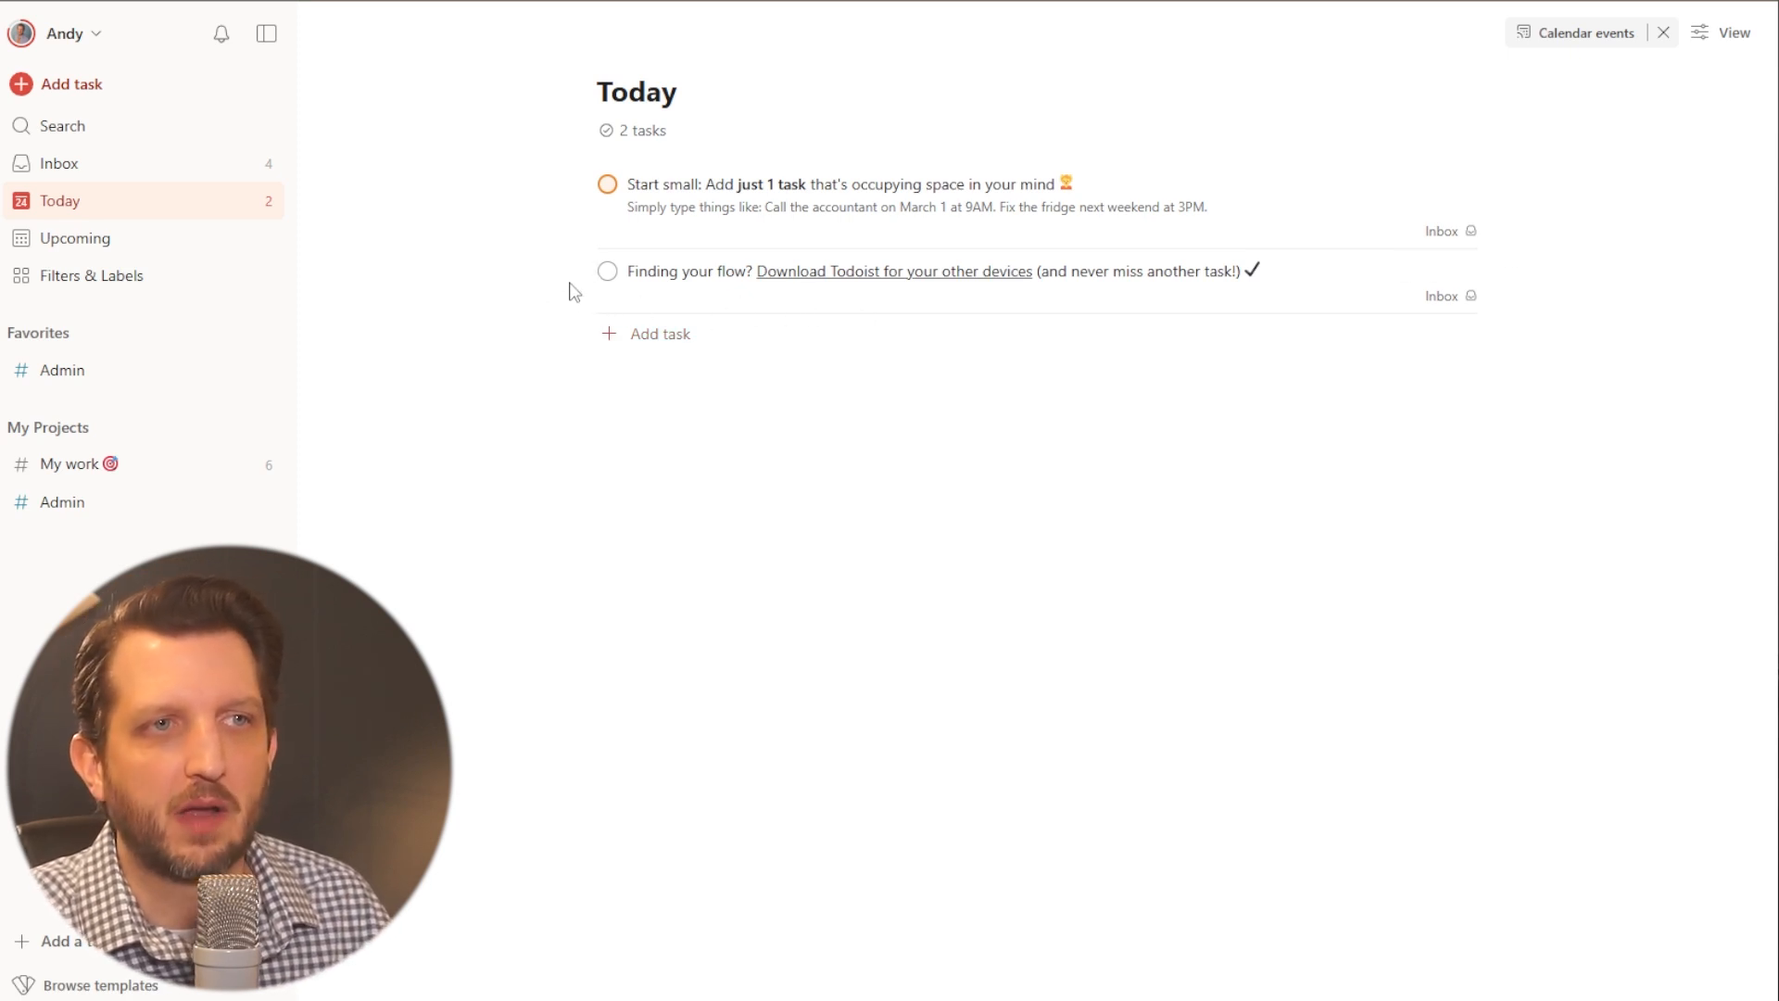
- Reschedule the "Finding your flow?" task from today to tomorrow, Jan 25, and mark the "Start small" task as complete
drag(579, 270, 685, 360)
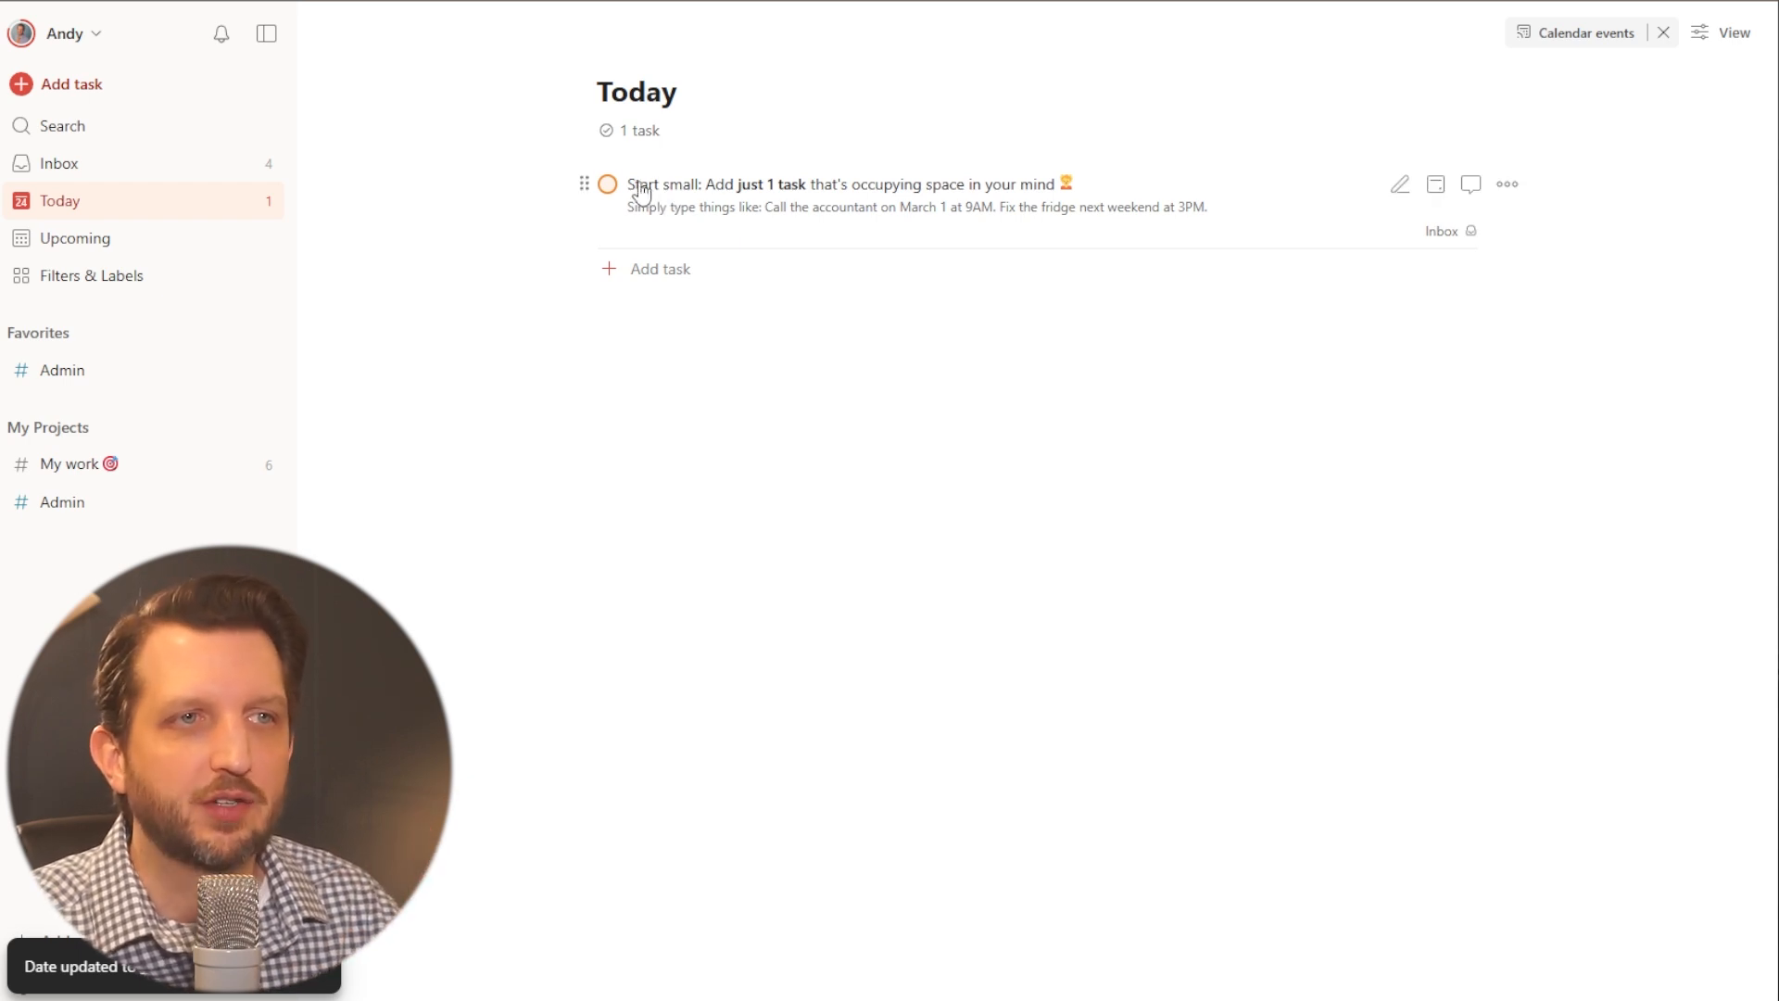
click(608, 186)
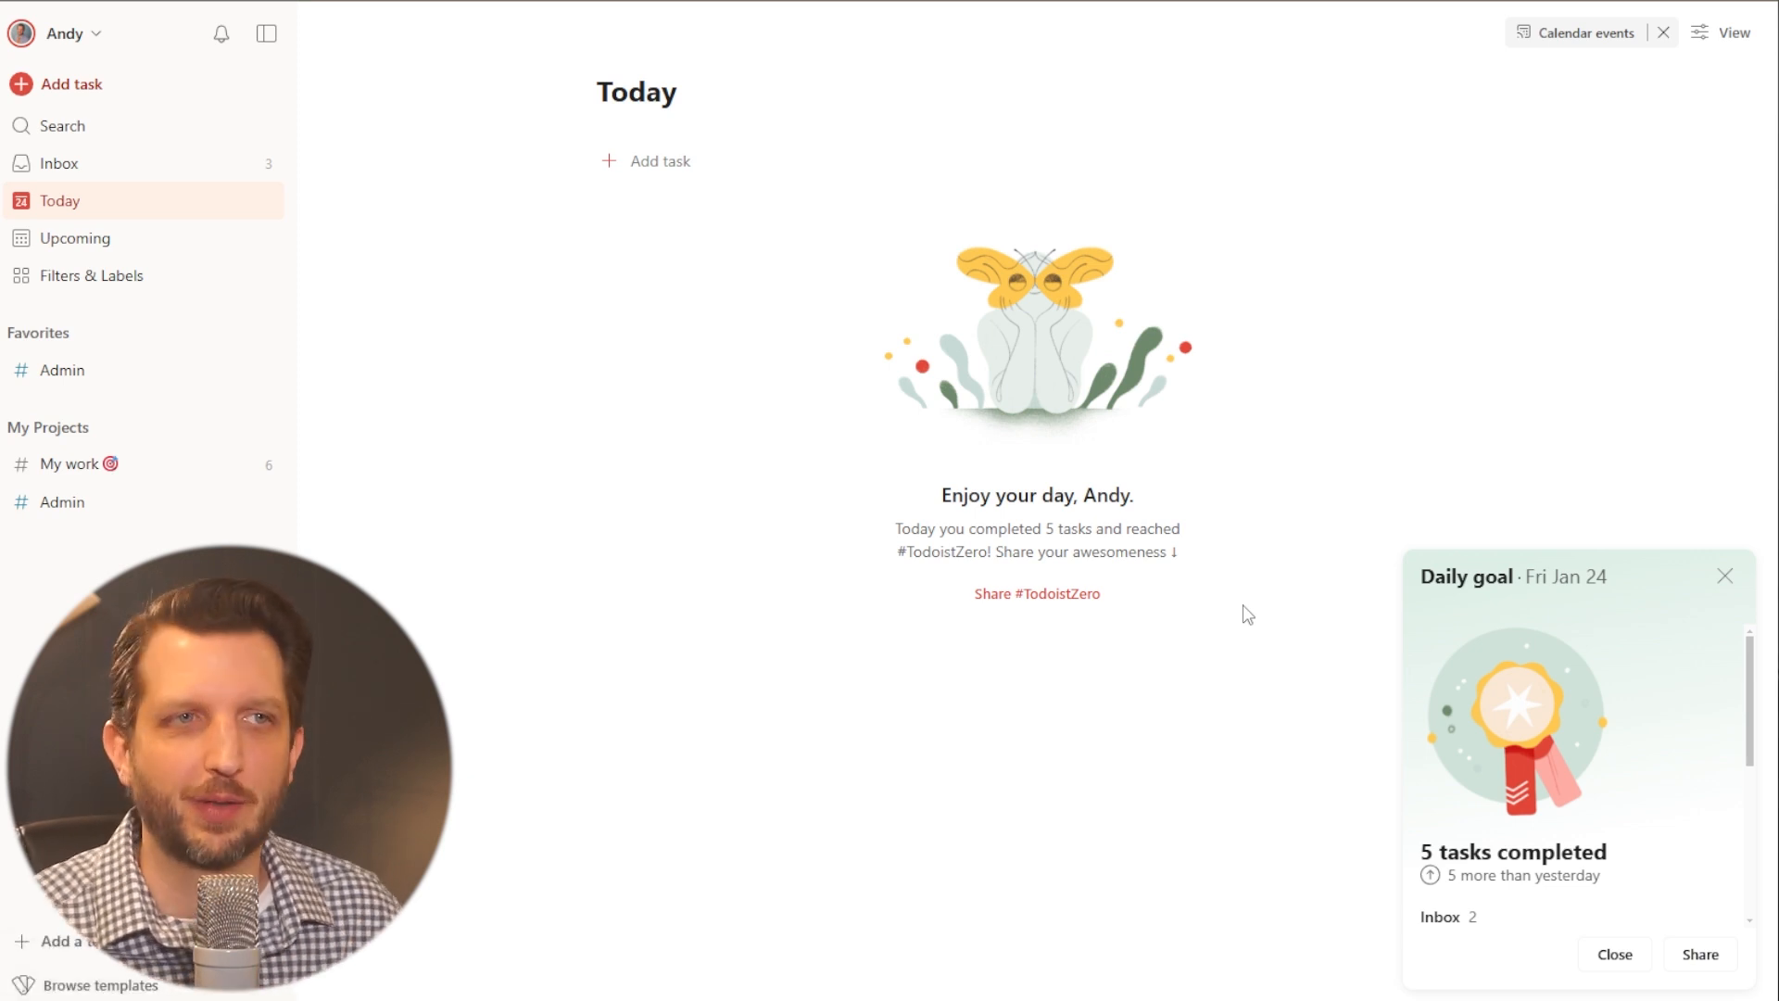
- Look through the scheduled tasks and the following weeks in the Upcoming view, and dismiss its tip about planning the week ahead
click(89, 249)
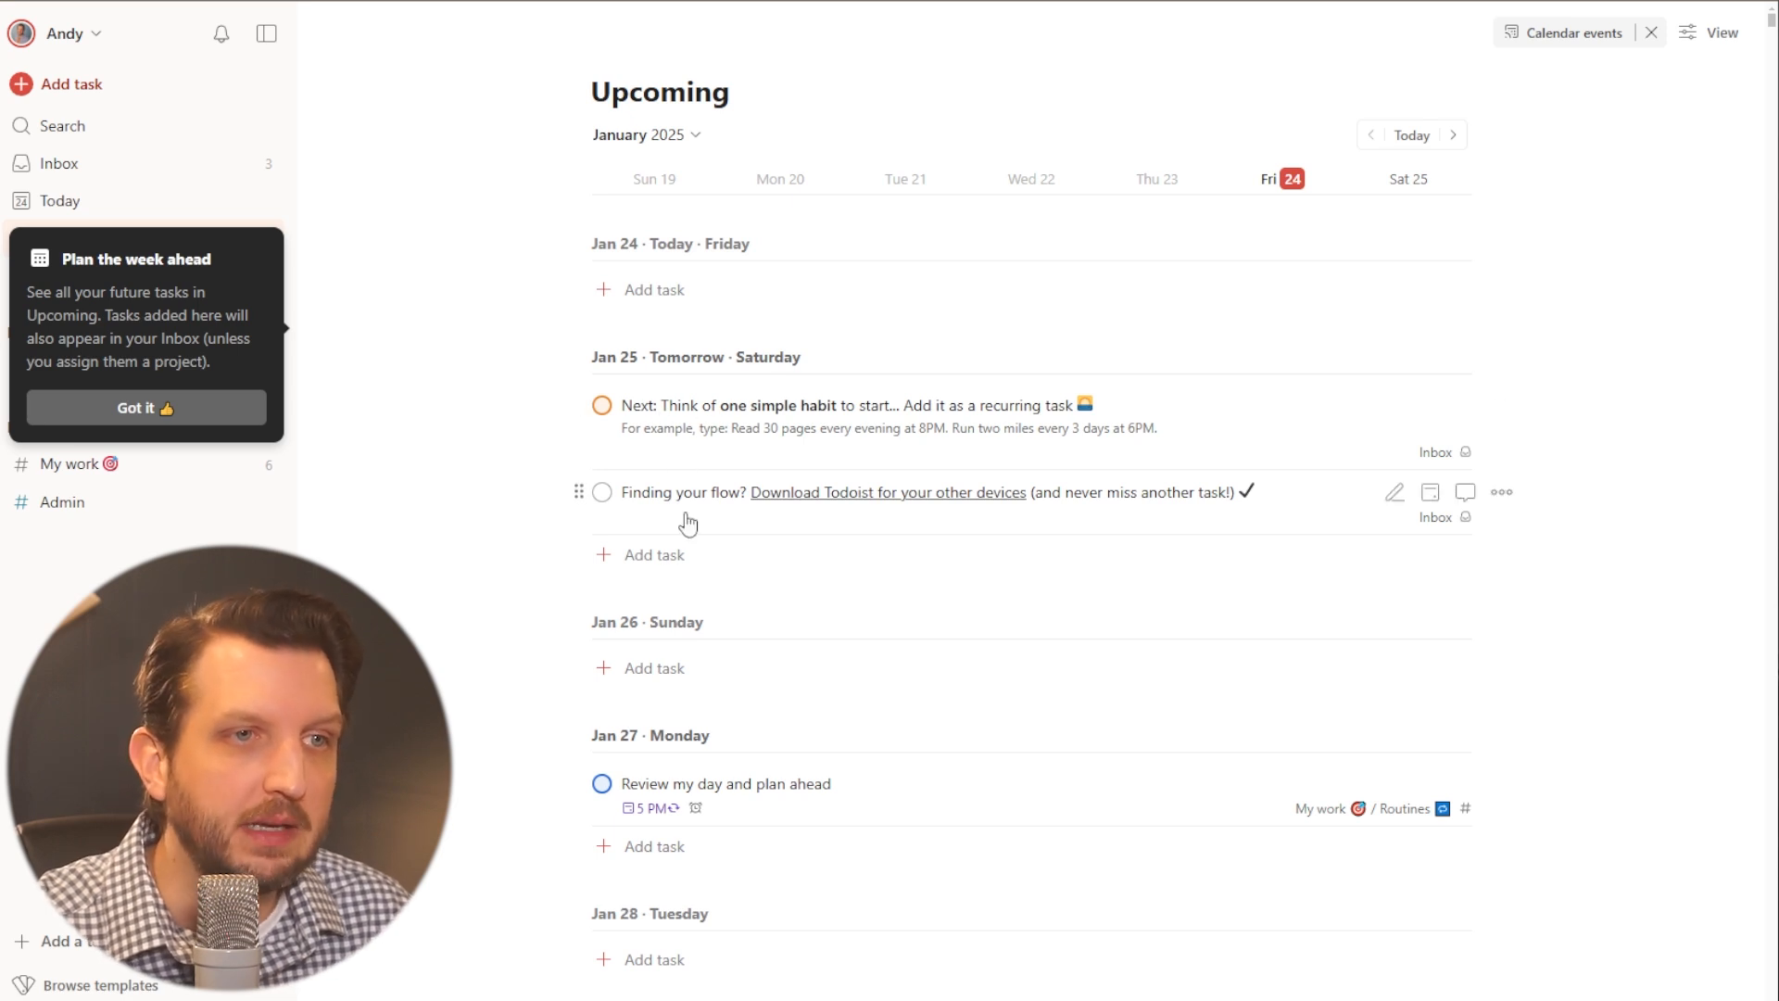
scroll(716, 669, down, 1)
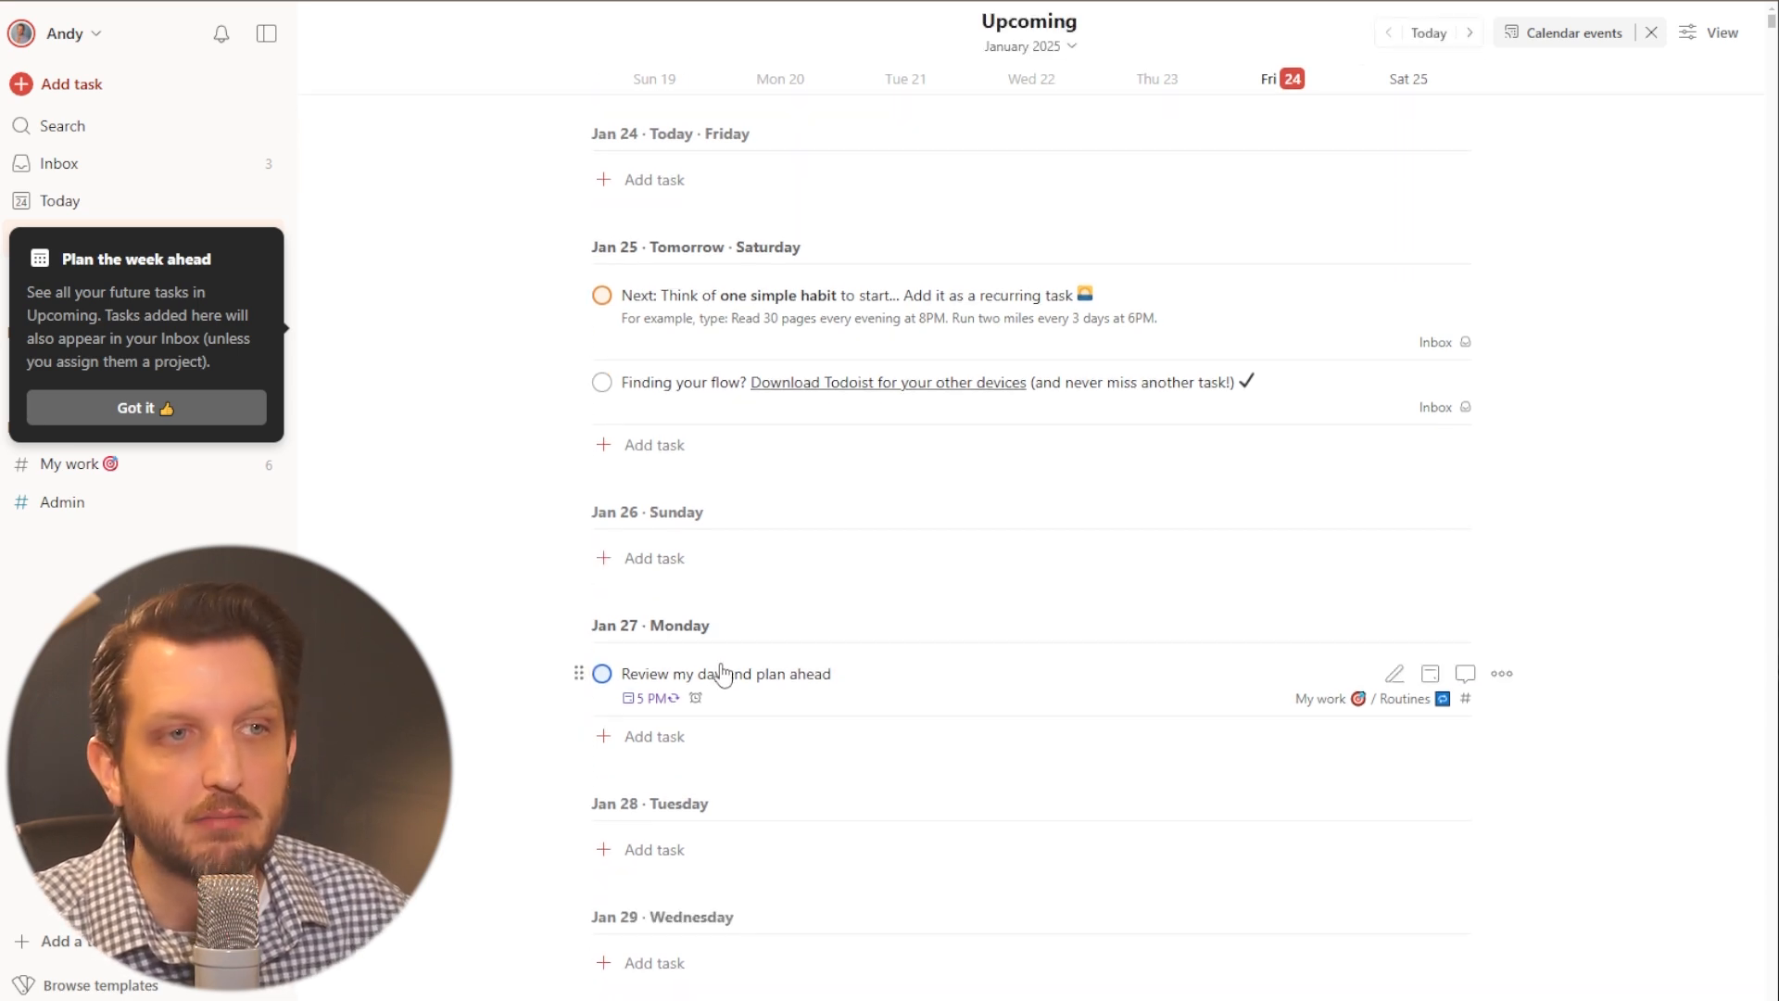
scroll(766, 806, down, 3)
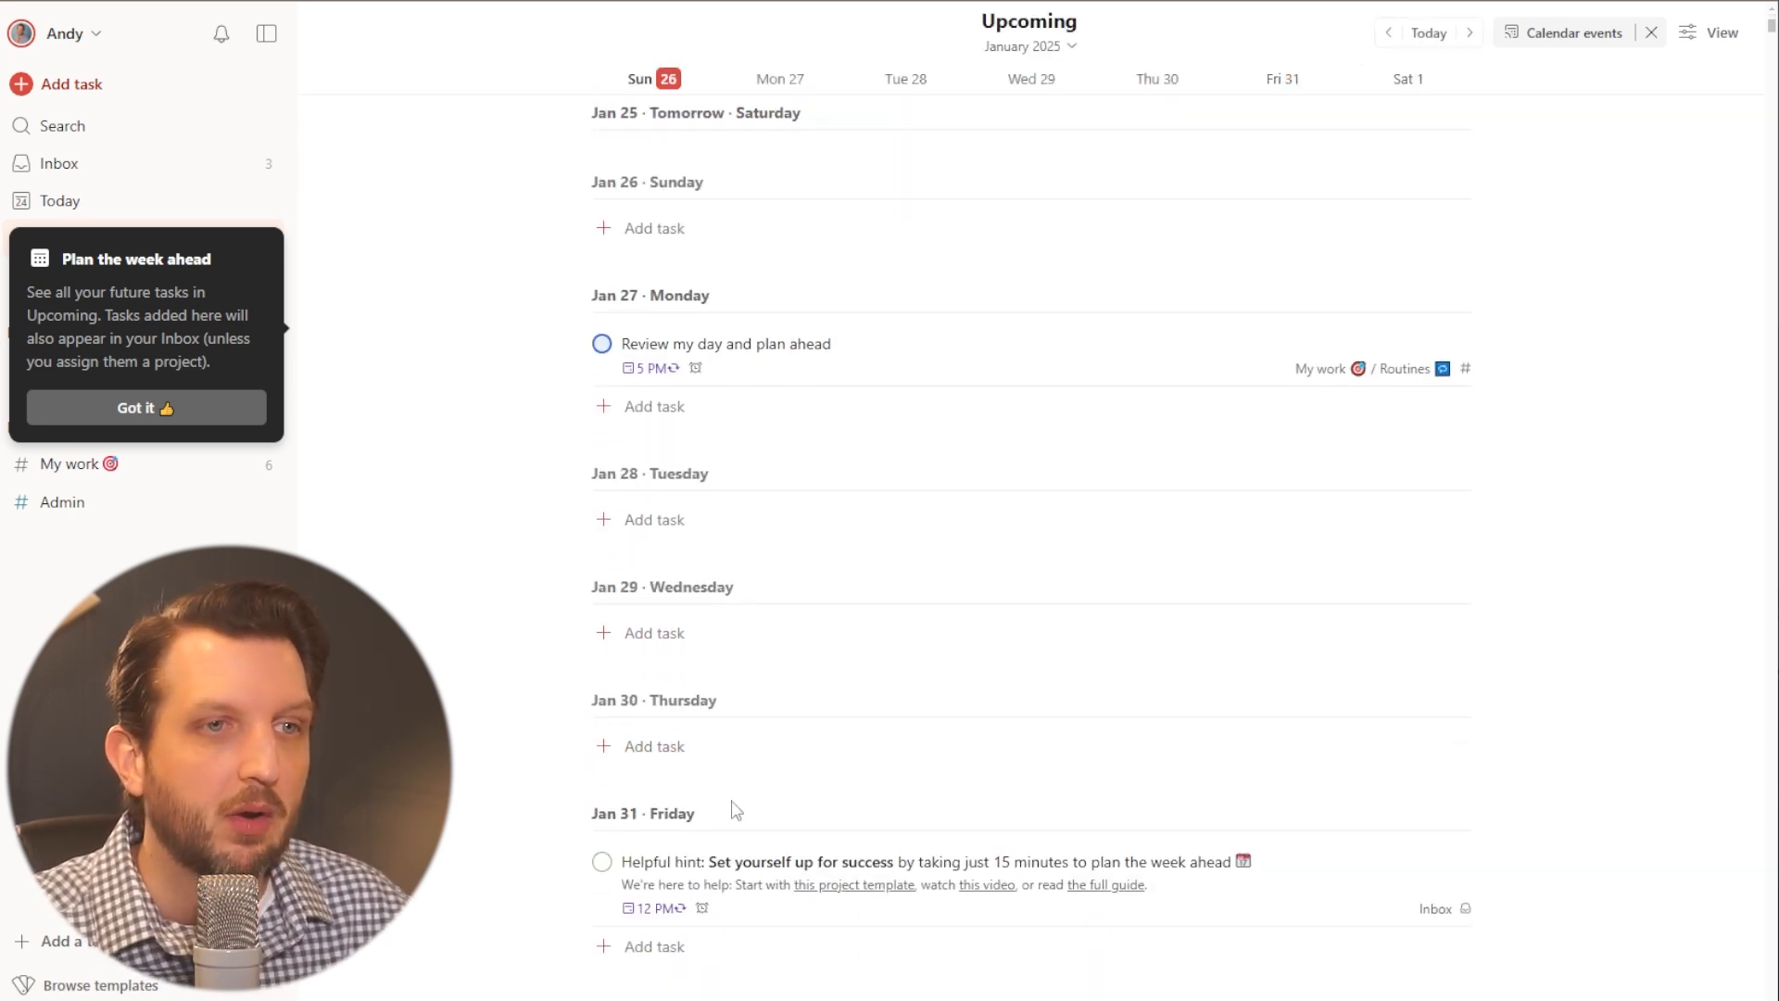
scroll(736, 789, down, 5)
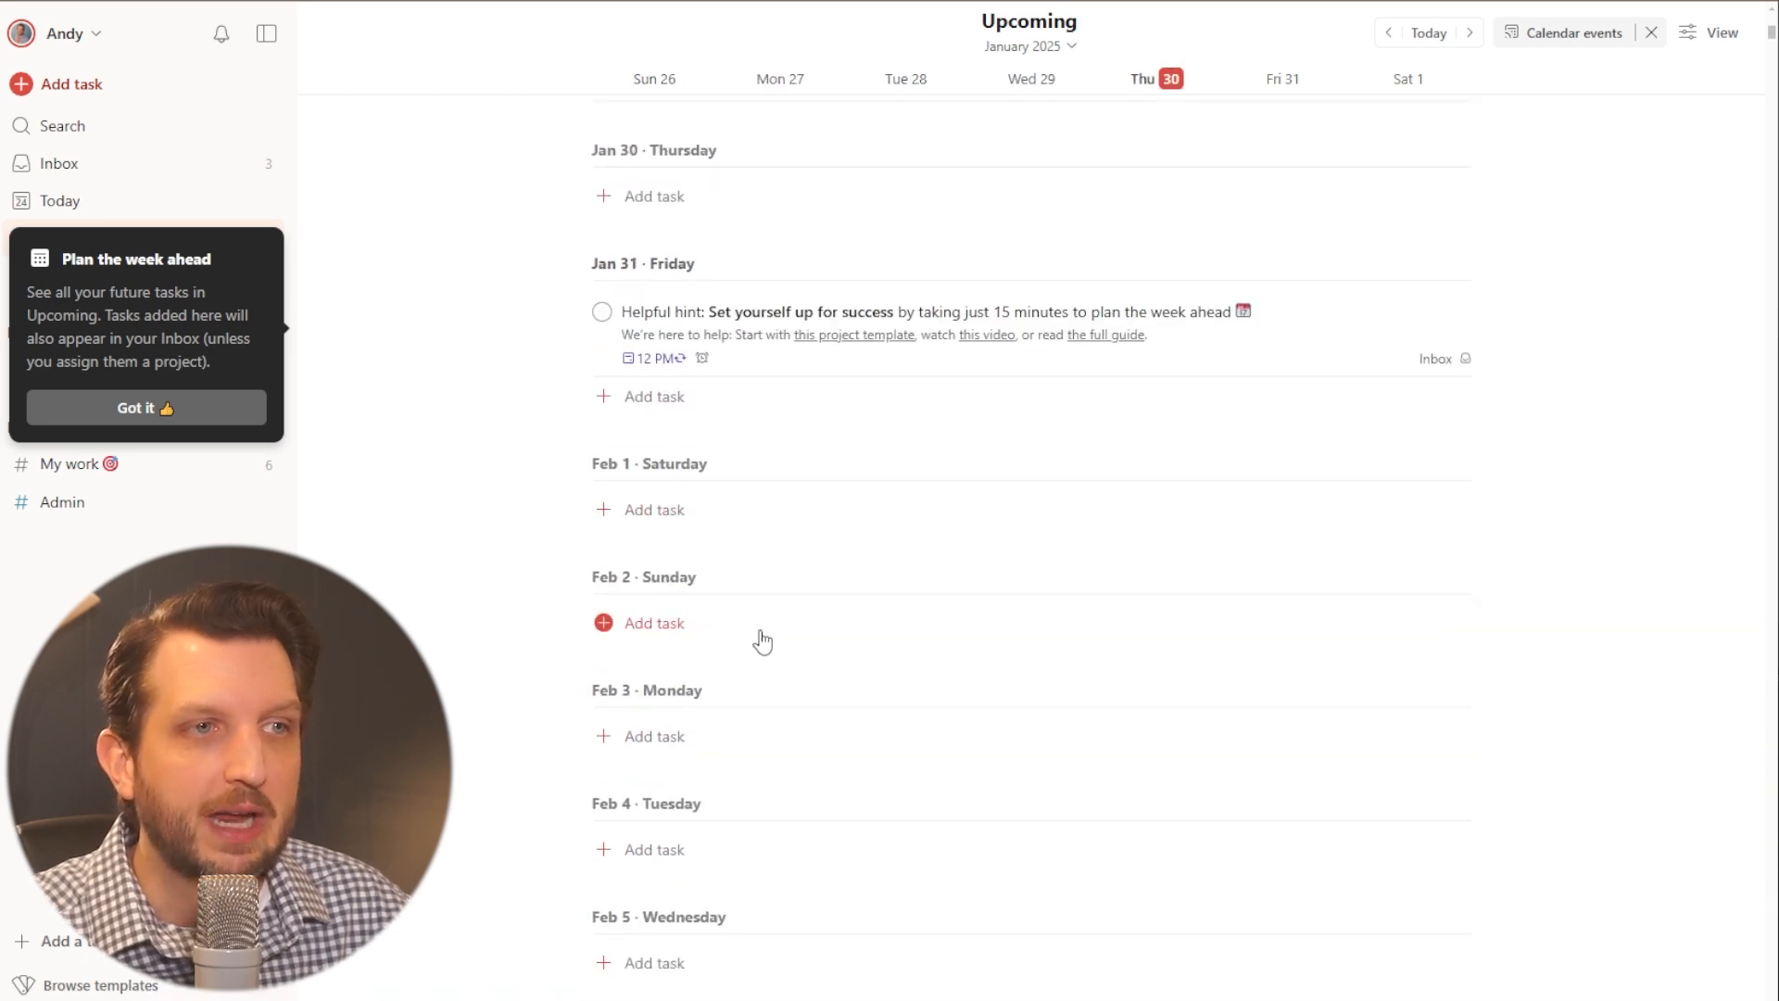
scroll(785, 570, up, 9)
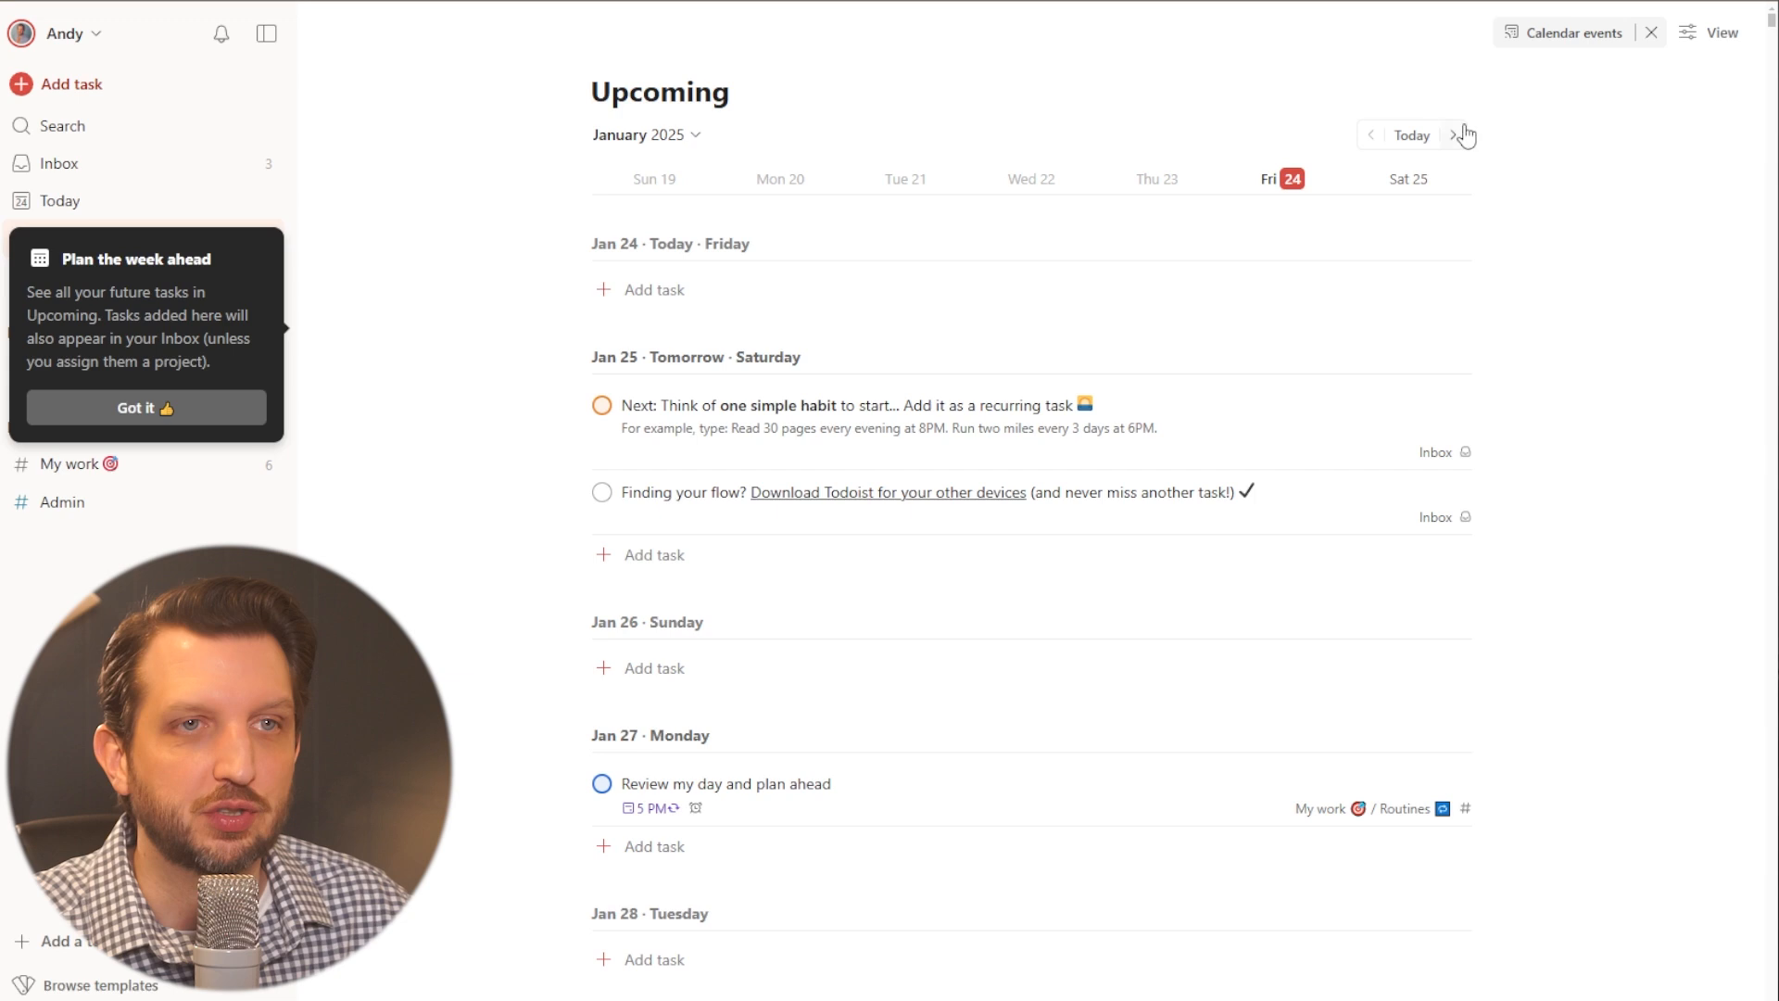
scroll(1441, 149, down, 1)
scroll(1389, 246, up, 1)
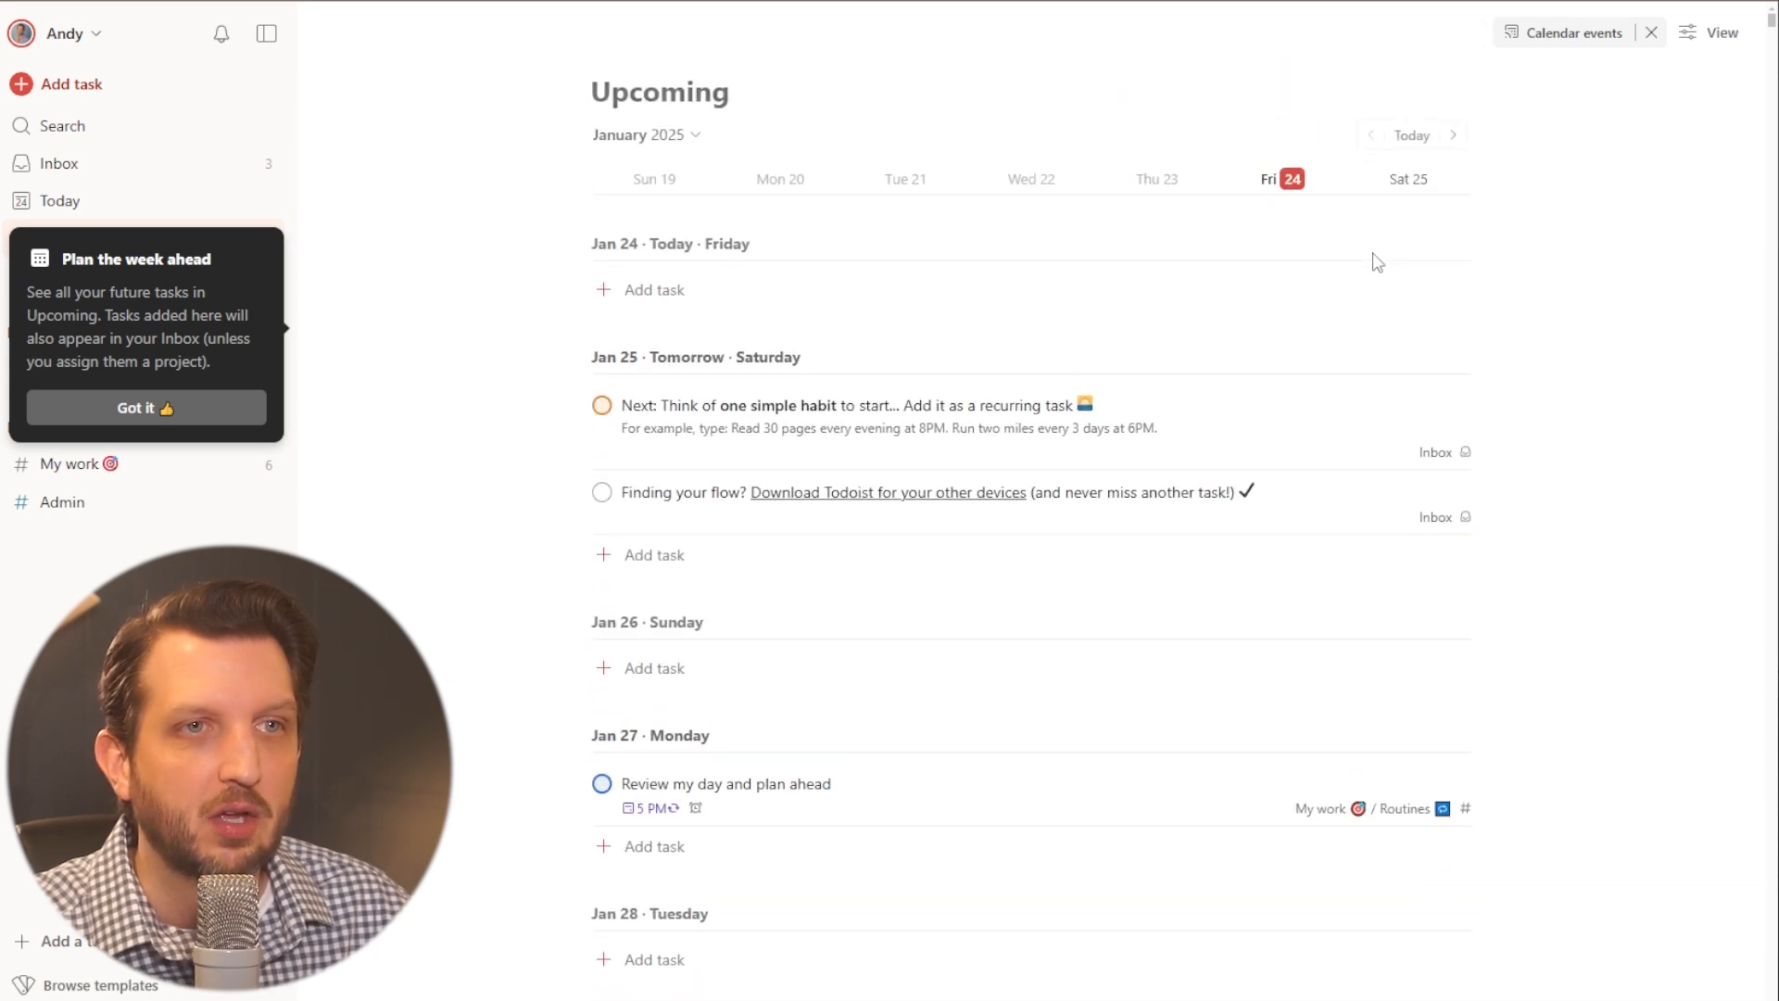
click(1454, 137)
click(1453, 136)
click(1371, 137)
click(1370, 137)
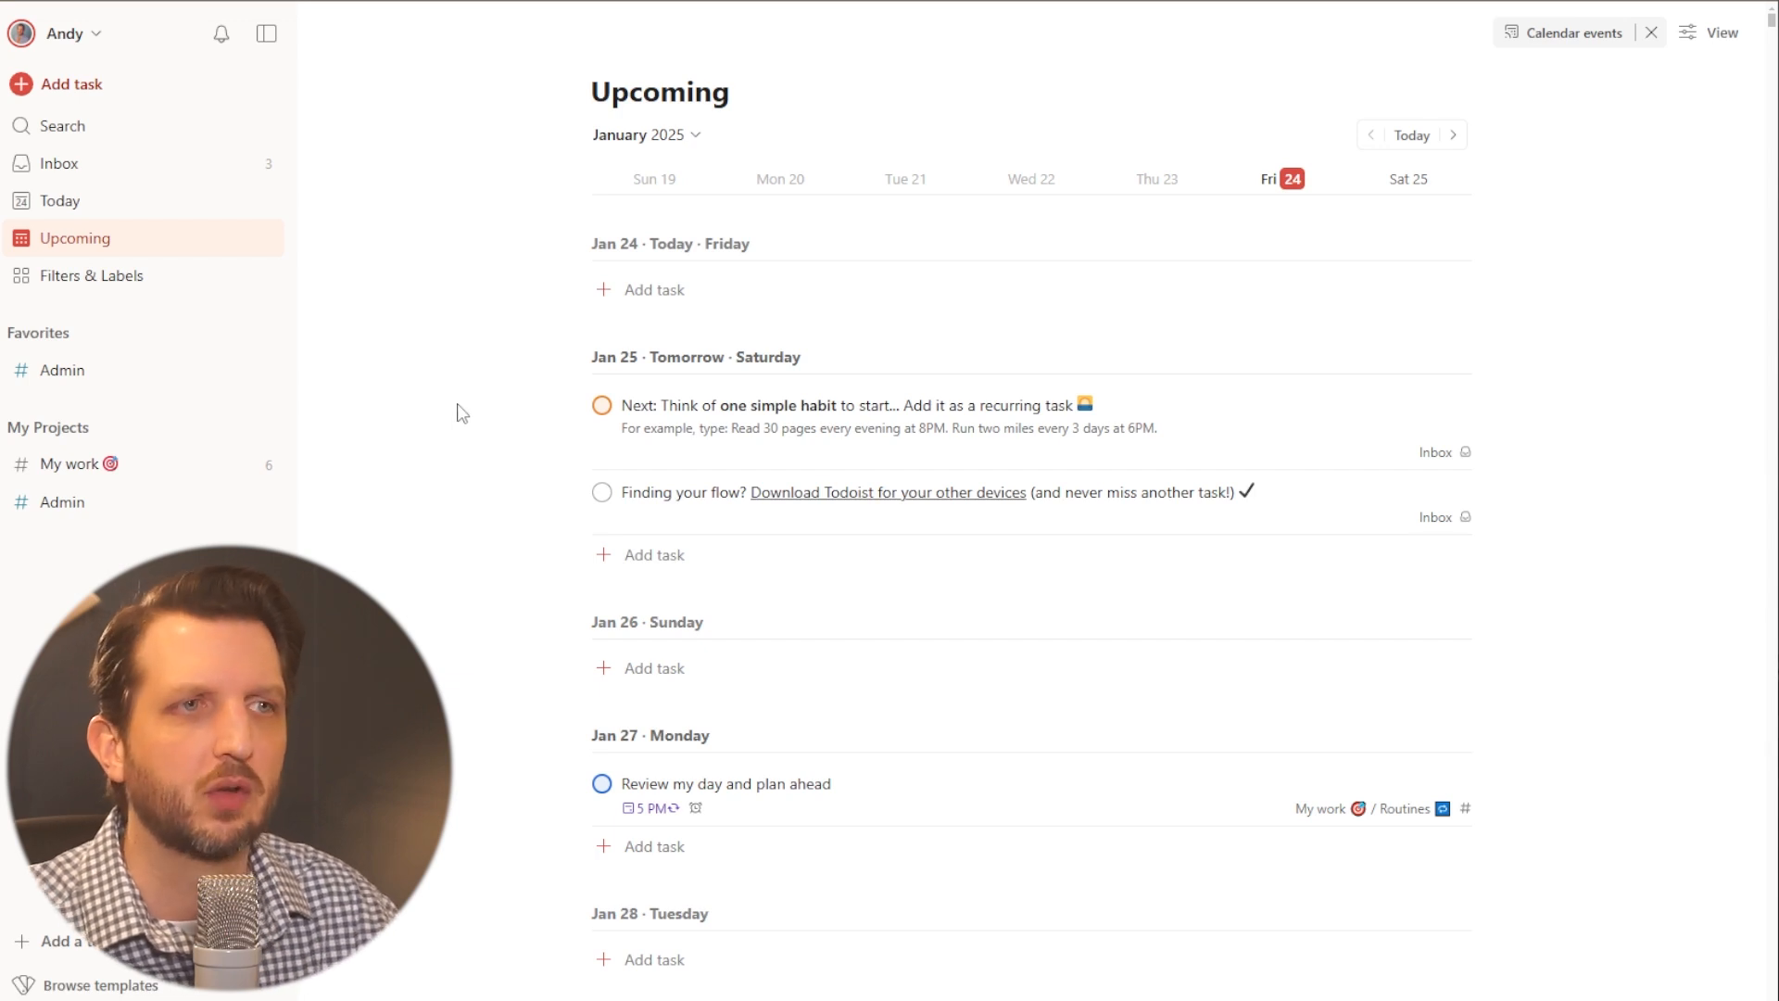
click(78, 216)
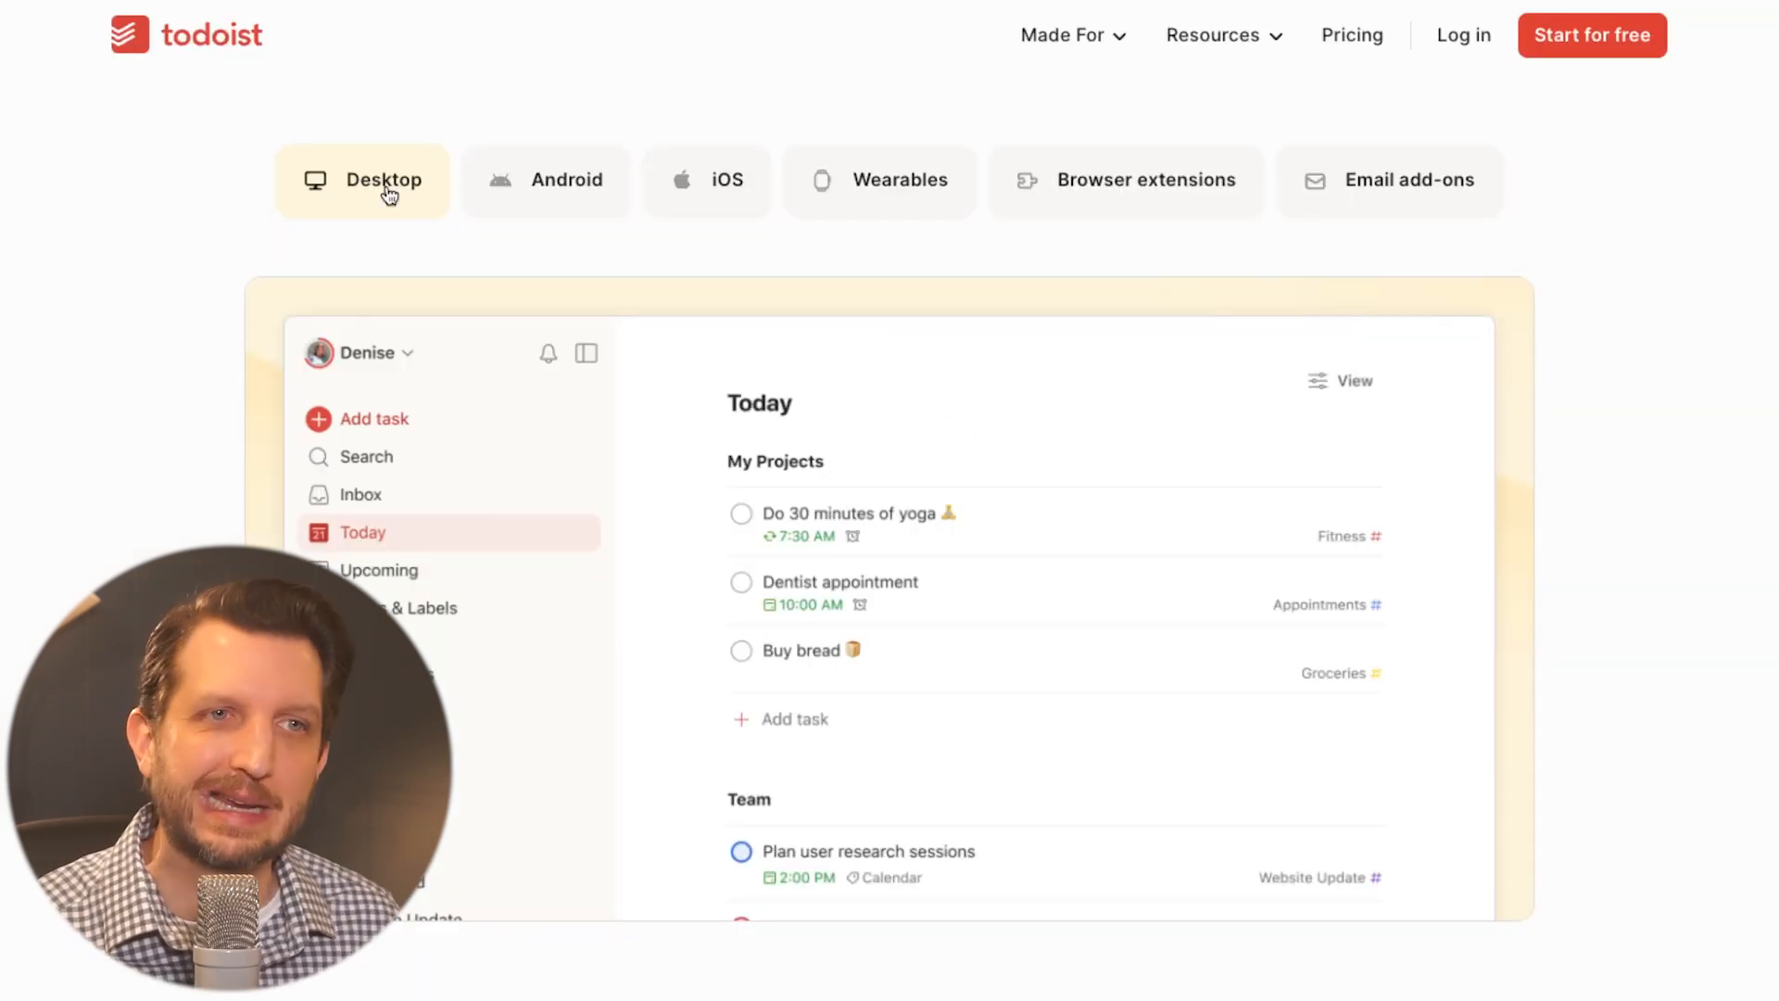
- View the Android and iOS app previews on the Todoist website's downloads page
click(559, 196)
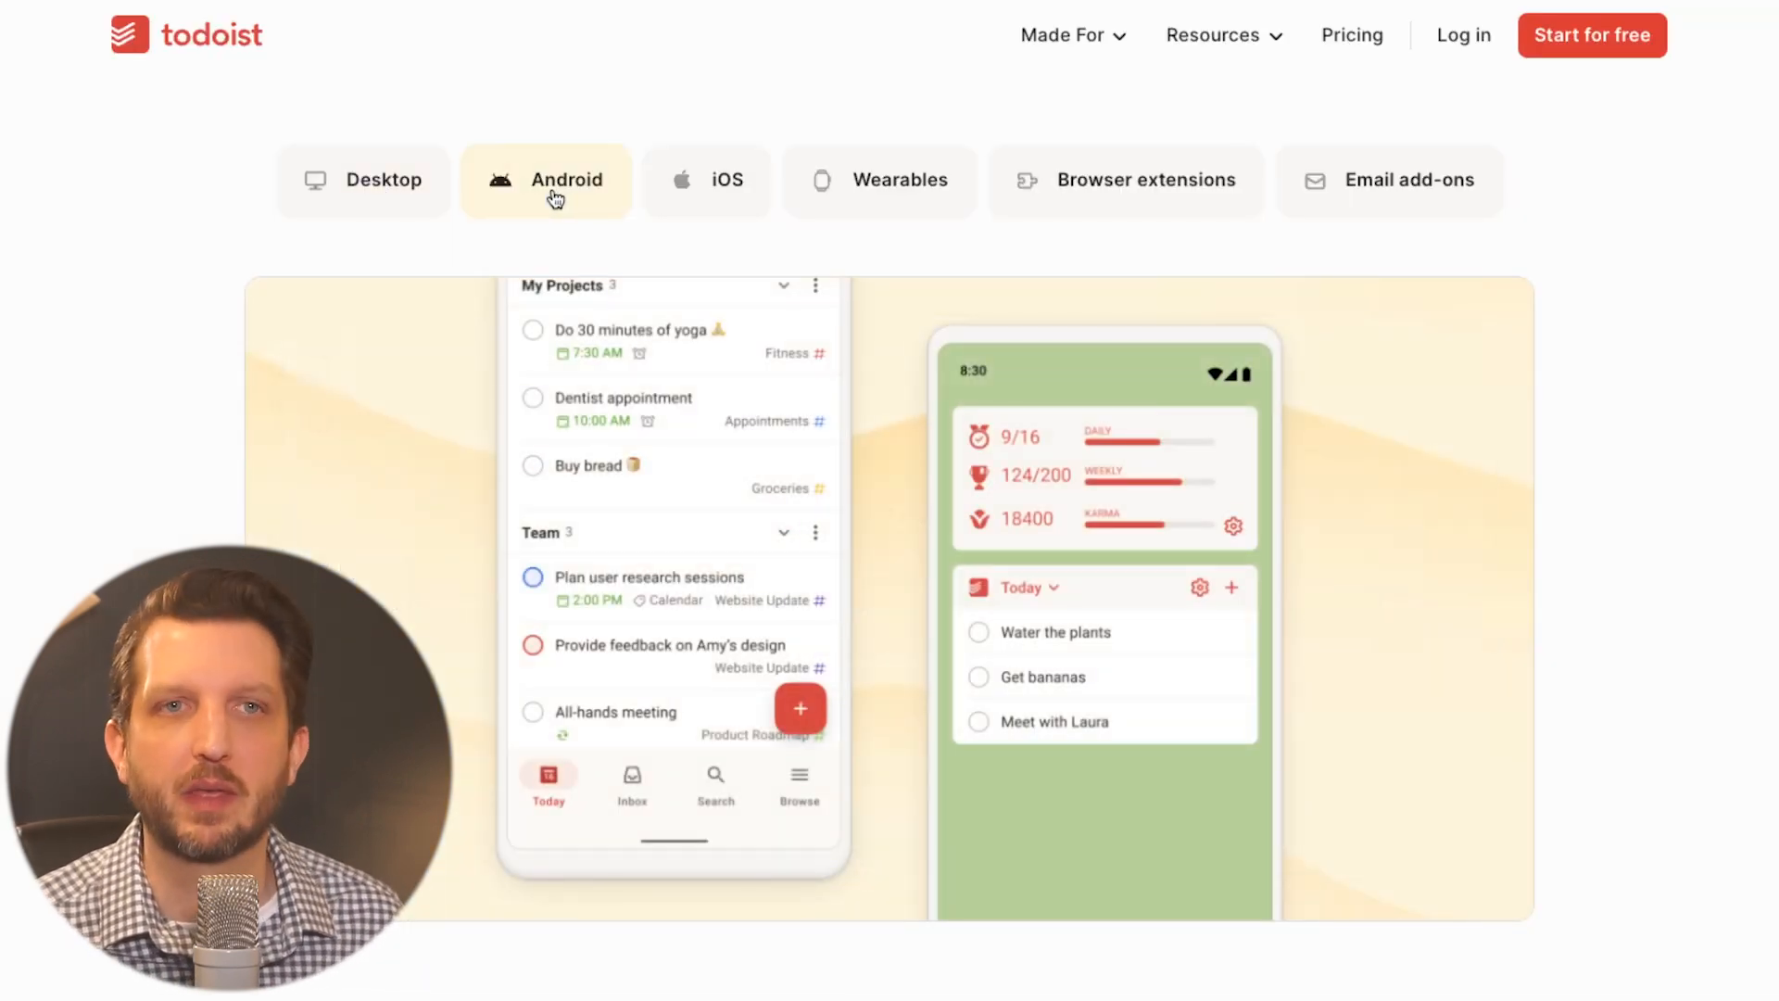
click(725, 194)
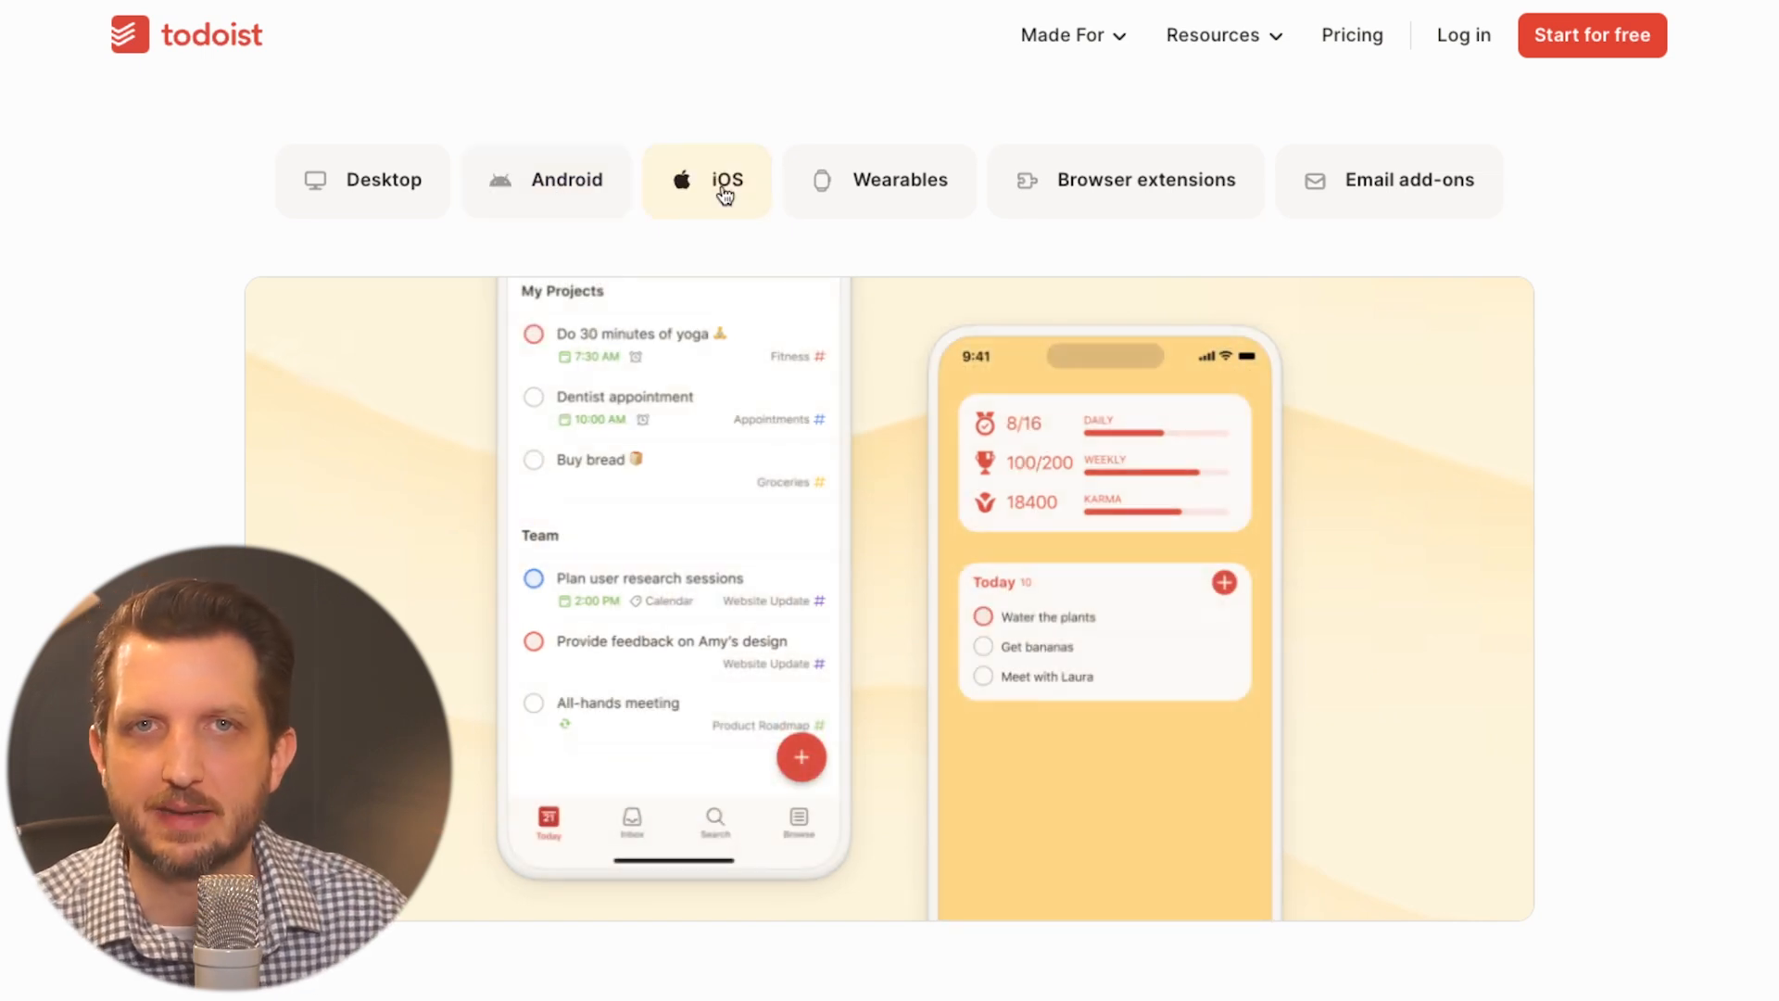